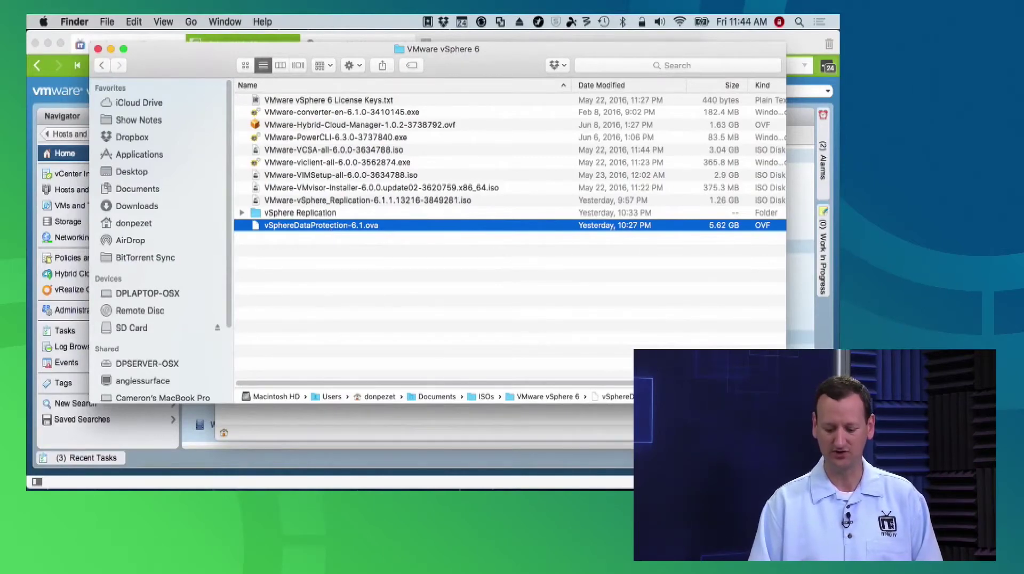
# Switch to the vSphere Web Client and expand the vCenter server and its Datacenter in Hosts and Clusters.
pyautogui.press('super+Tab')
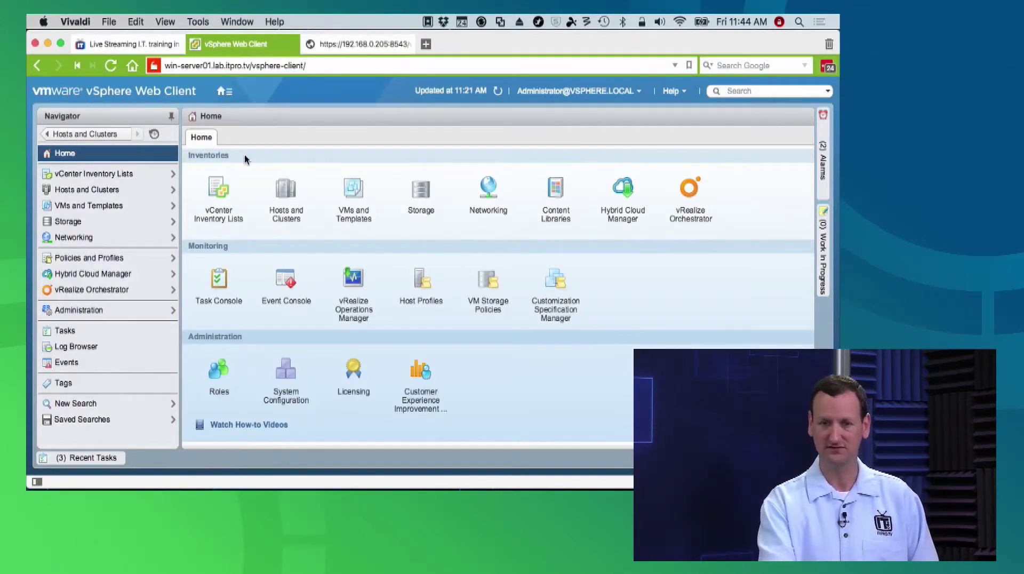
pyautogui.click(88, 191)
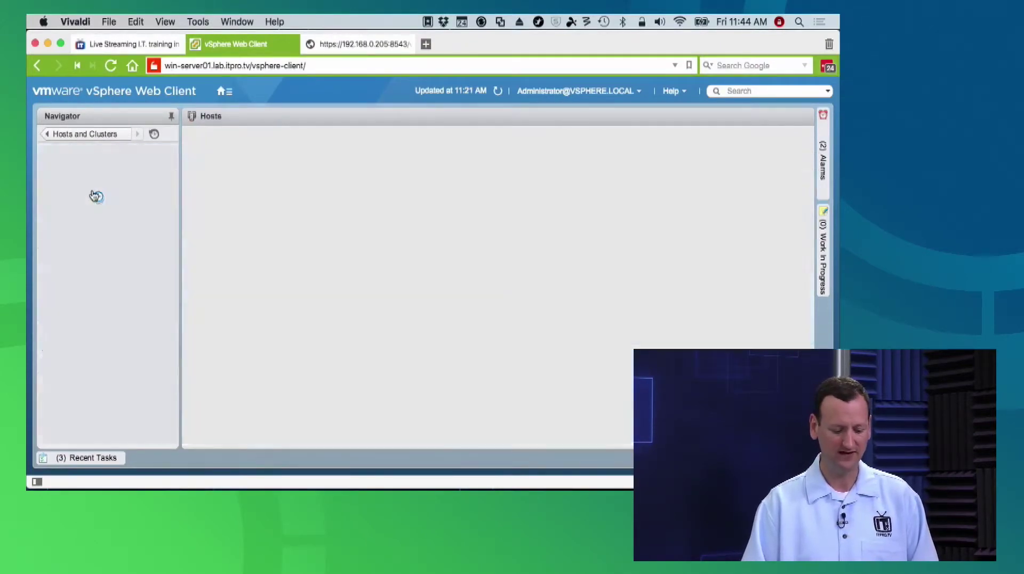
pyautogui.click(45, 168)
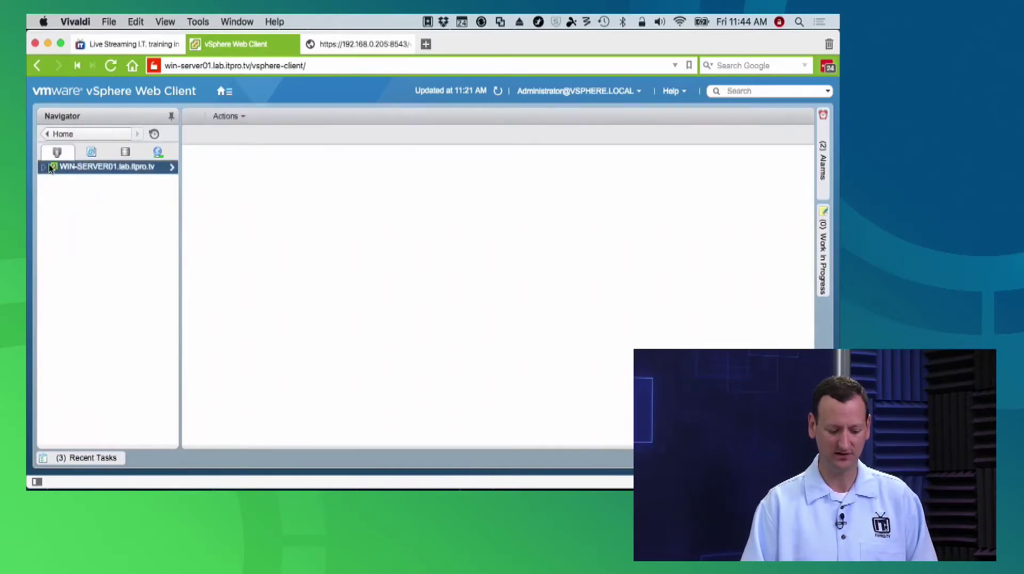
pyautogui.click(43, 168)
pyautogui.click(100, 183)
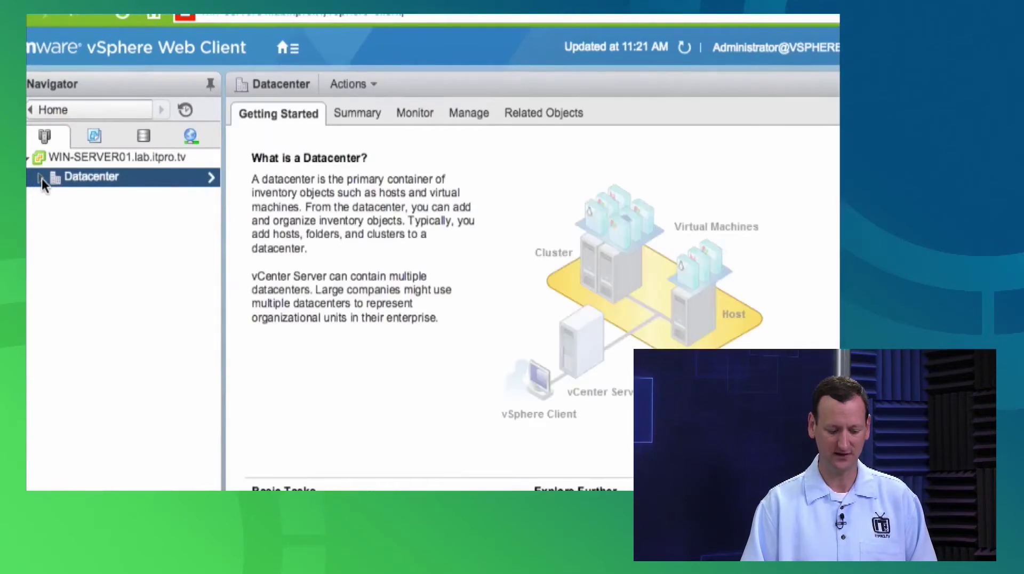
pyautogui.click(47, 179)
pyautogui.rightClick(104, 179)
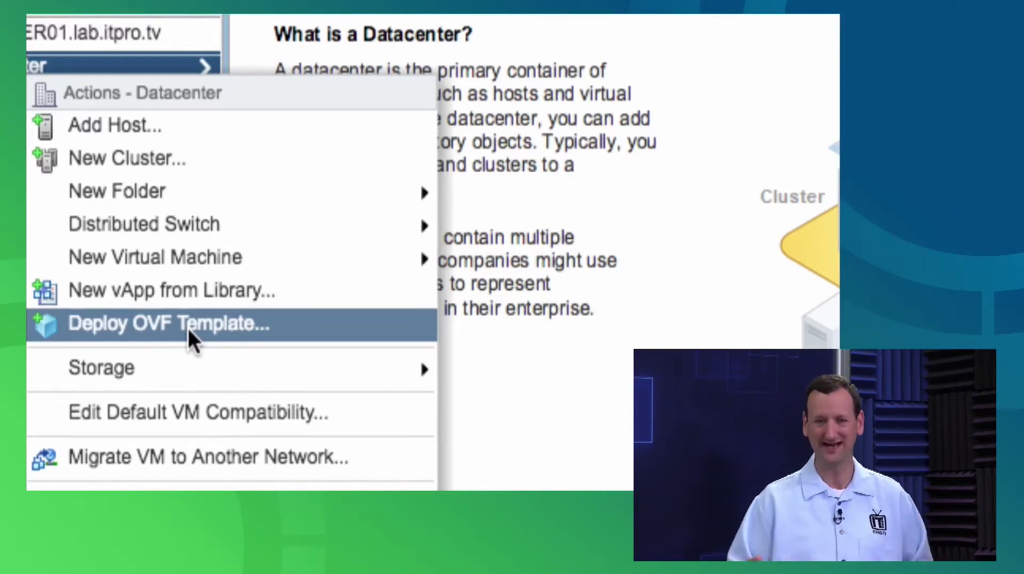
pyautogui.click(165, 325)
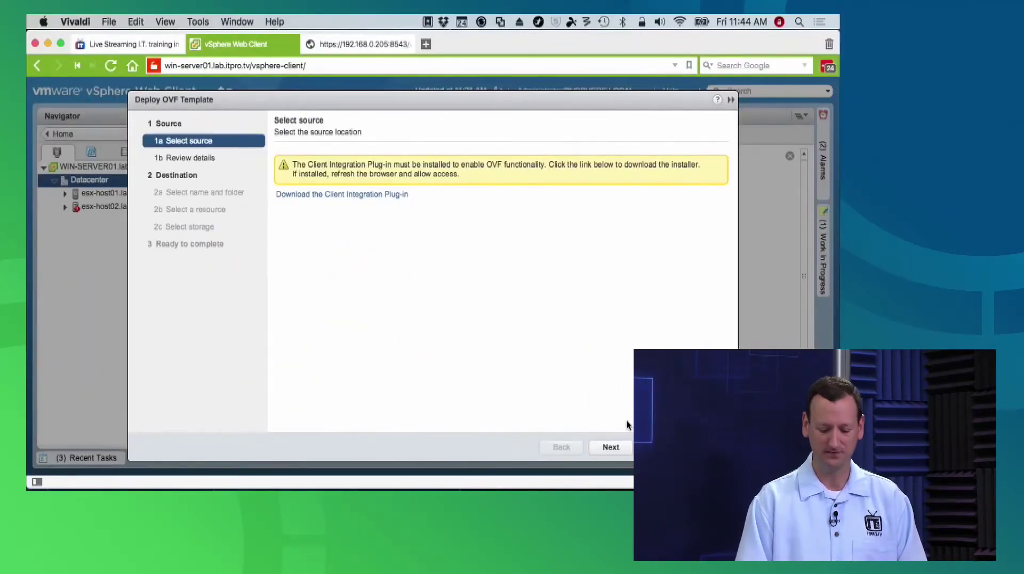
pyautogui.click(709, 447)
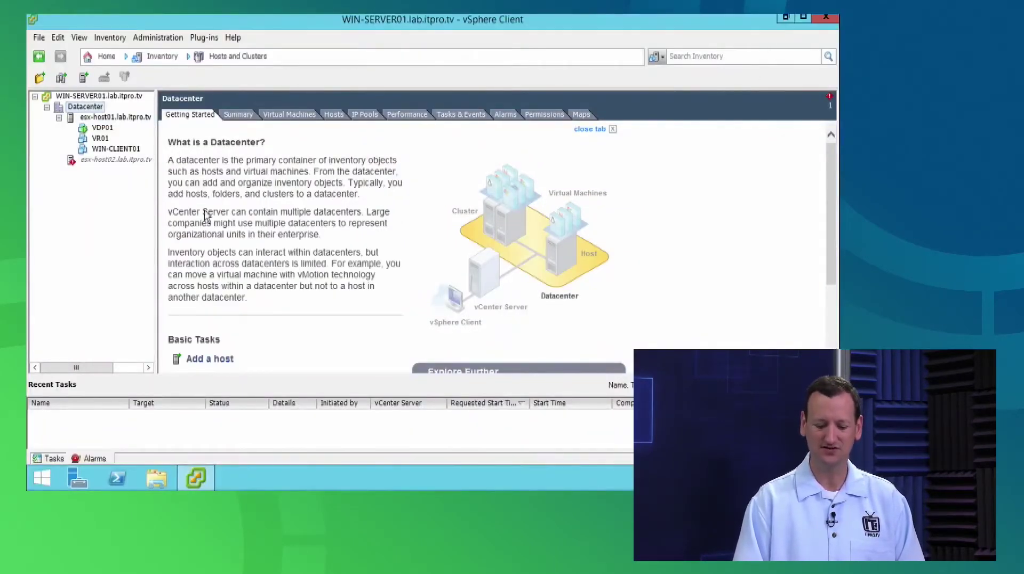
# Show the VMware vSphere Client shortcut on the Windows Server desktop and return to the open vSphere Client window.
pyautogui.press('super+d')
pyautogui.click(51, 192)
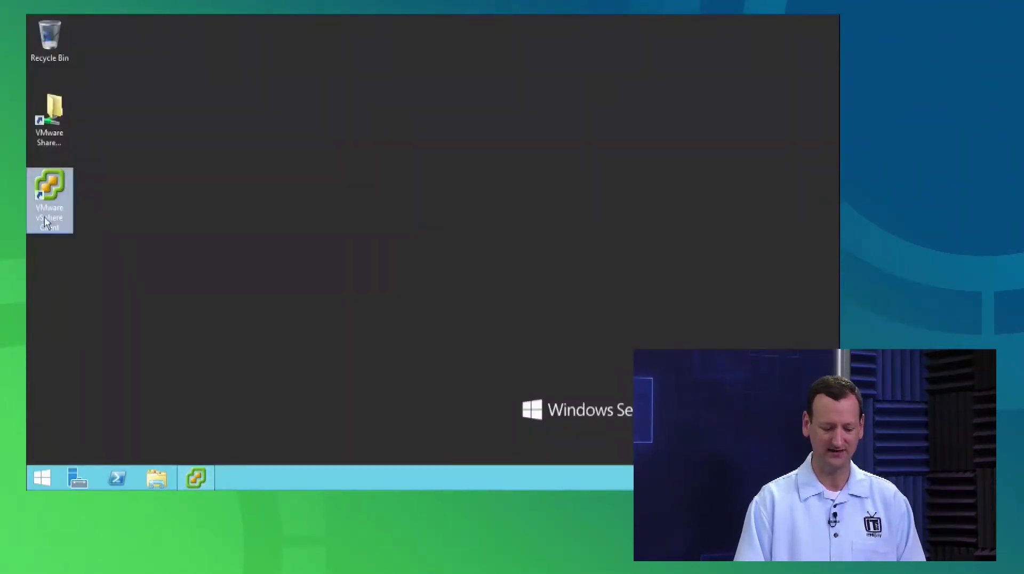
pyautogui.click(196, 477)
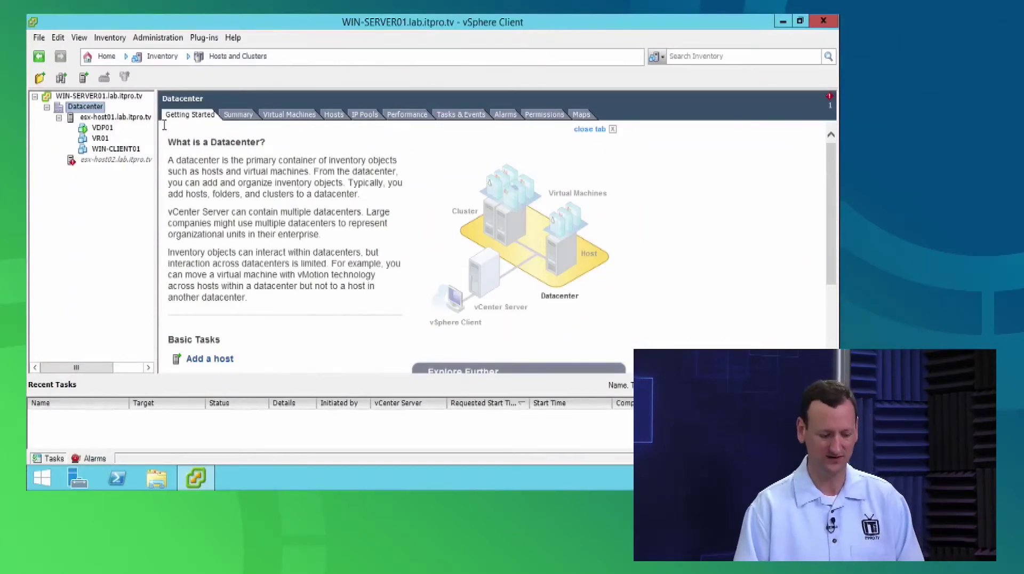
# Start deploying an OVF template with vSphereDataProtection-6.1.ova from the VMware vSphere 6 folder as its source.
pyautogui.click(40, 38)
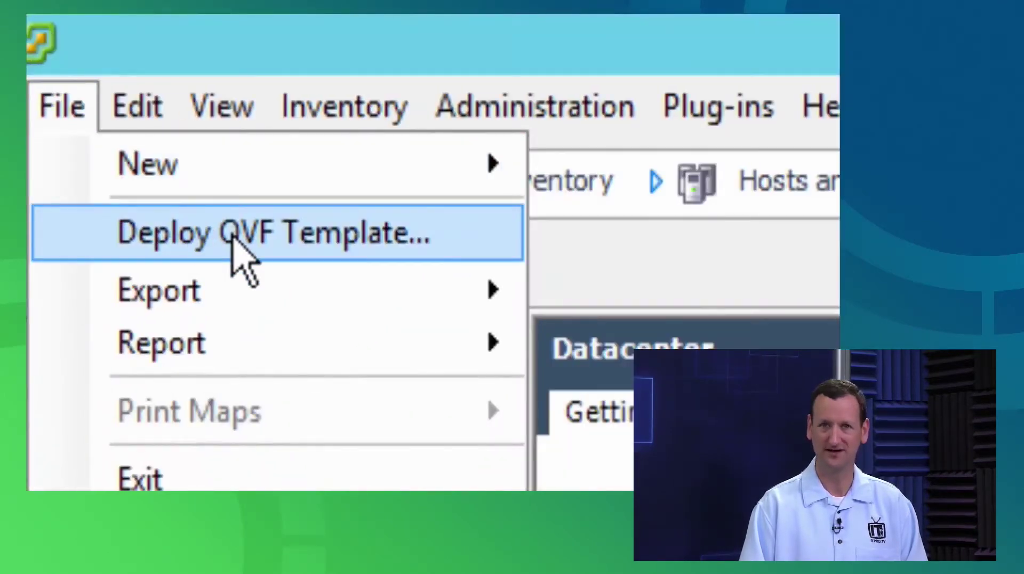
pyautogui.click(233, 237)
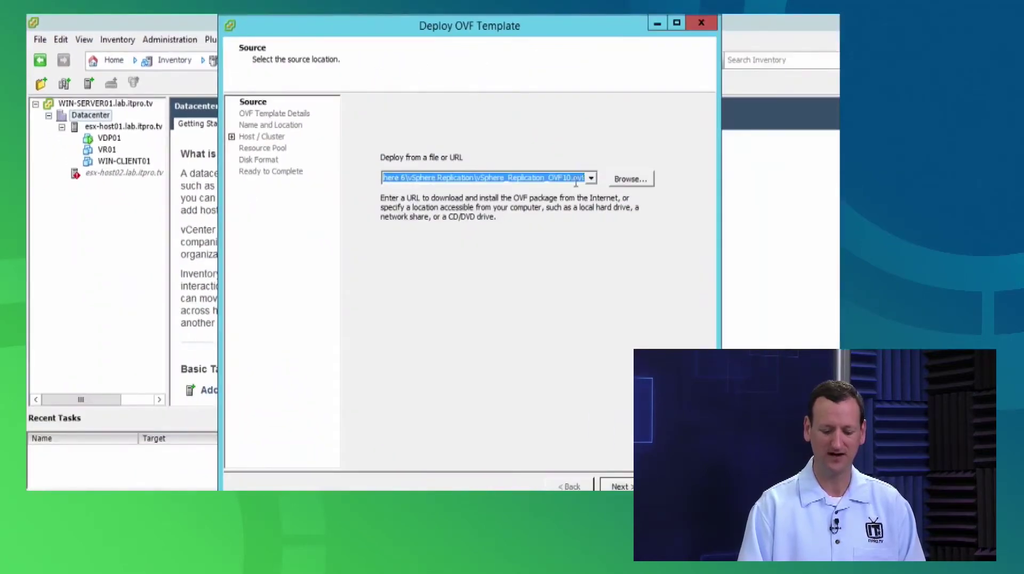
pyautogui.click(591, 178)
pyautogui.click(591, 178)
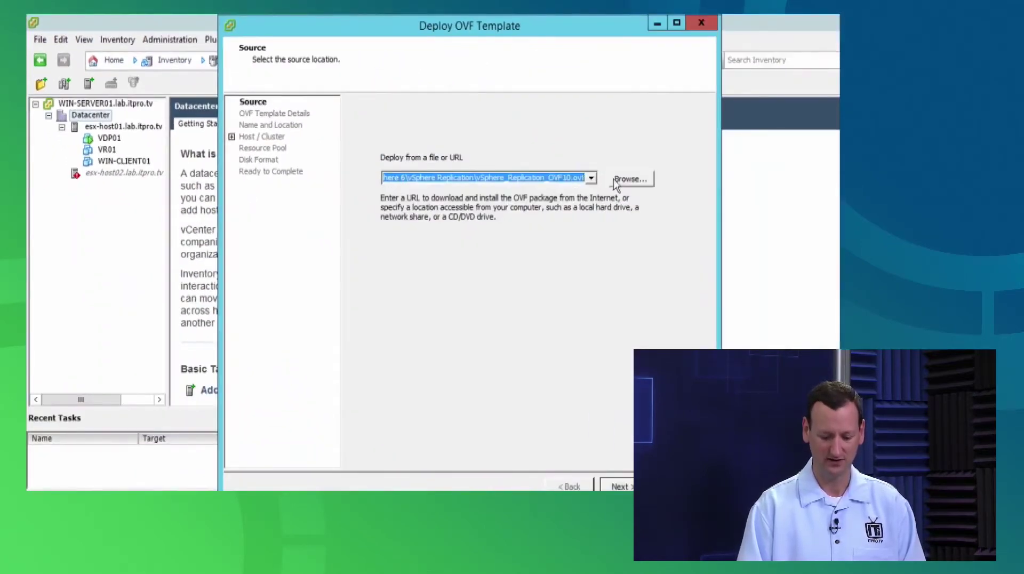
pyautogui.click(619, 179)
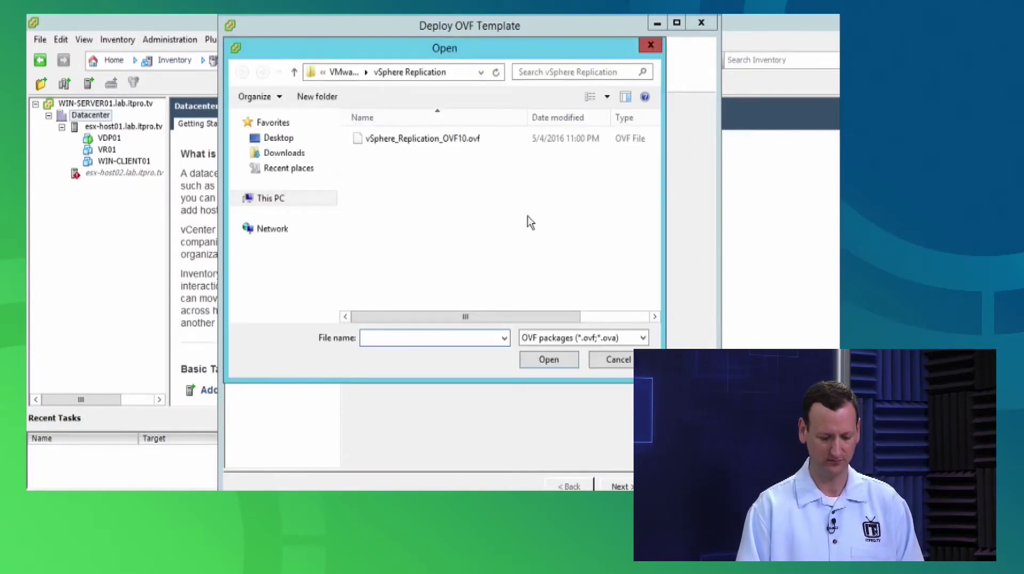
pyautogui.click(347, 72)
pyautogui.click(439, 167)
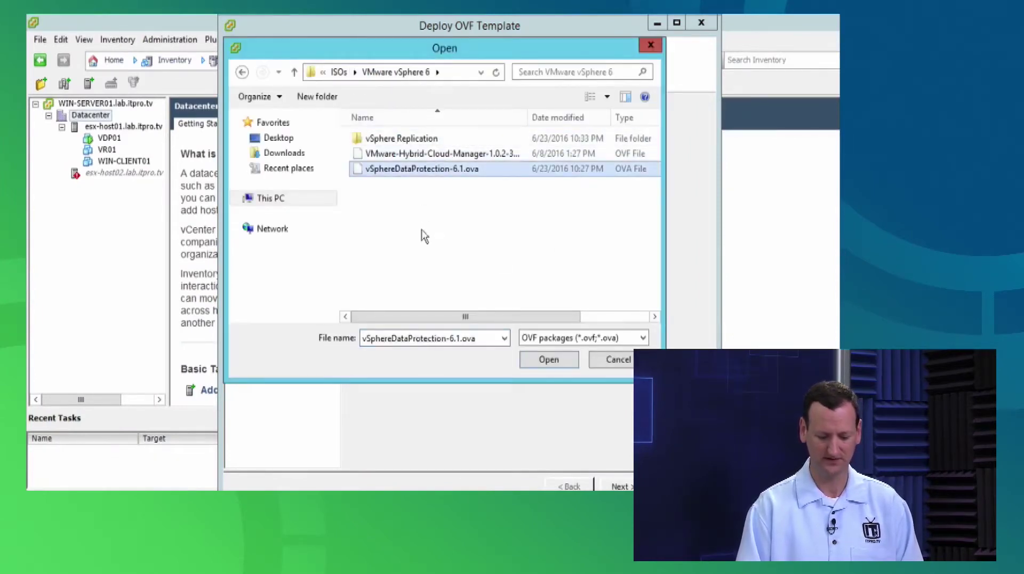
pyautogui.click(541, 361)
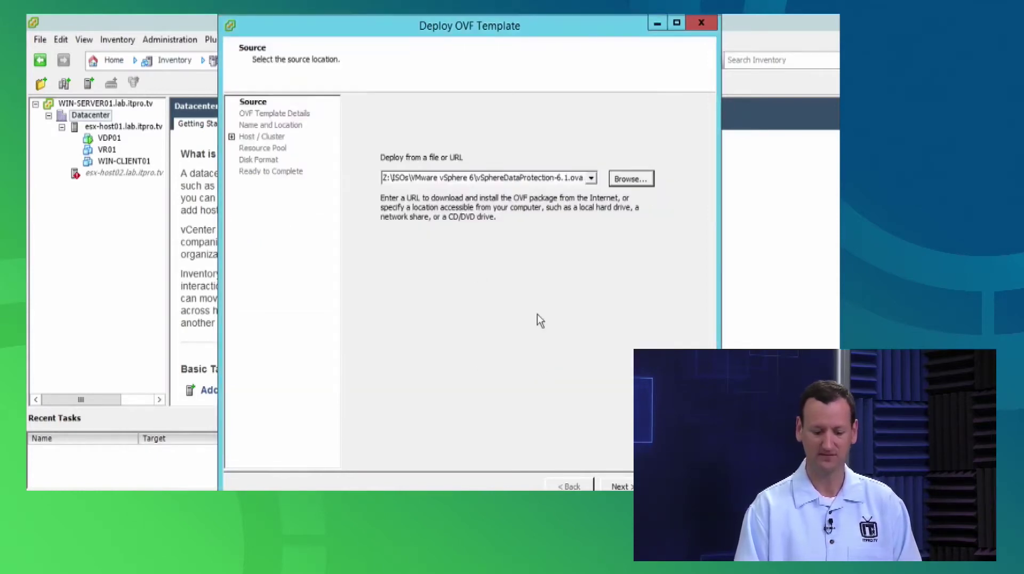
pyautogui.click(624, 485)
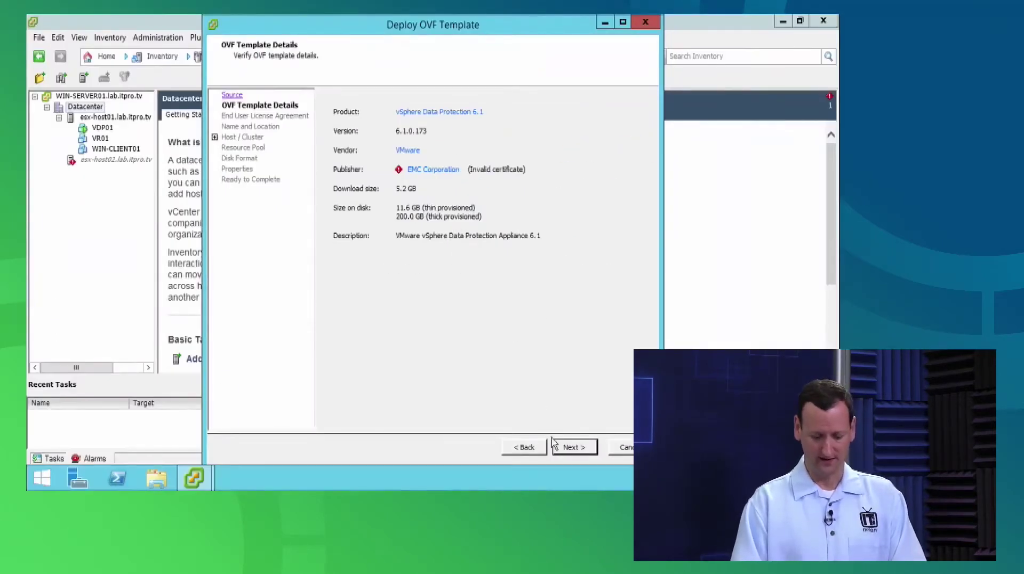
# Proceed past the OVF template details and accept the VMware end user license agreement.
pyautogui.click(572, 447)
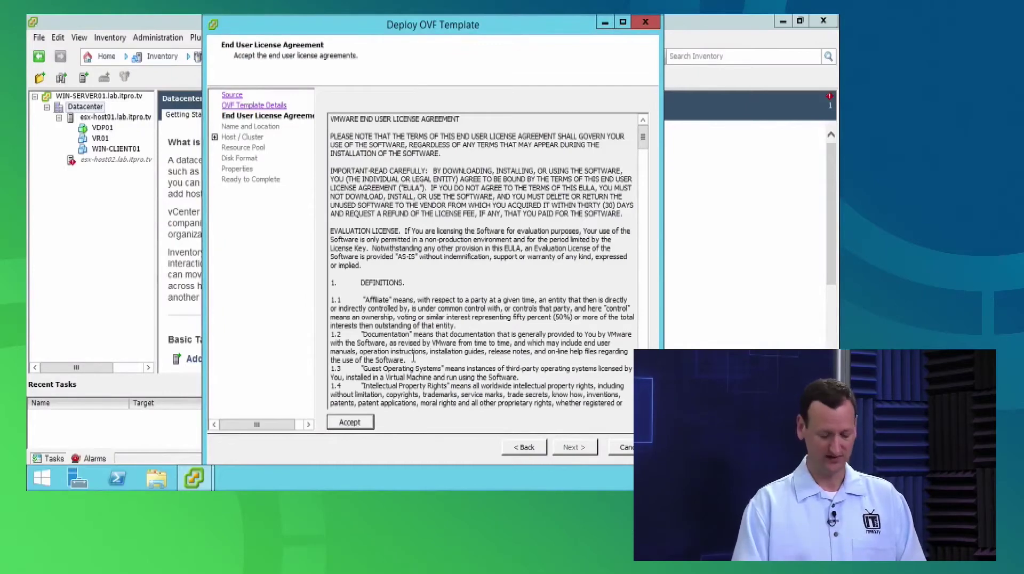
pyautogui.click(358, 422)
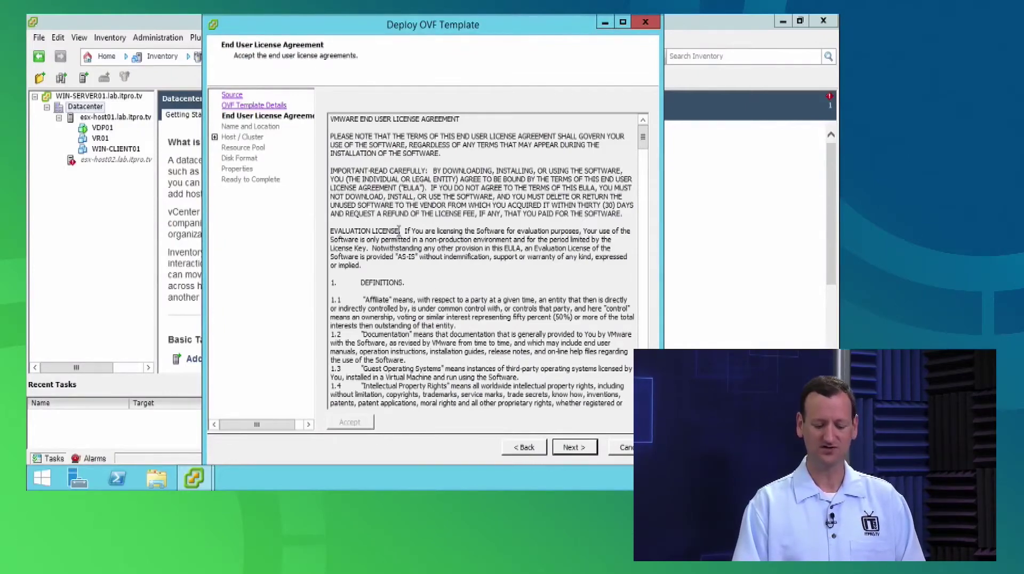
pyautogui.click(580, 448)
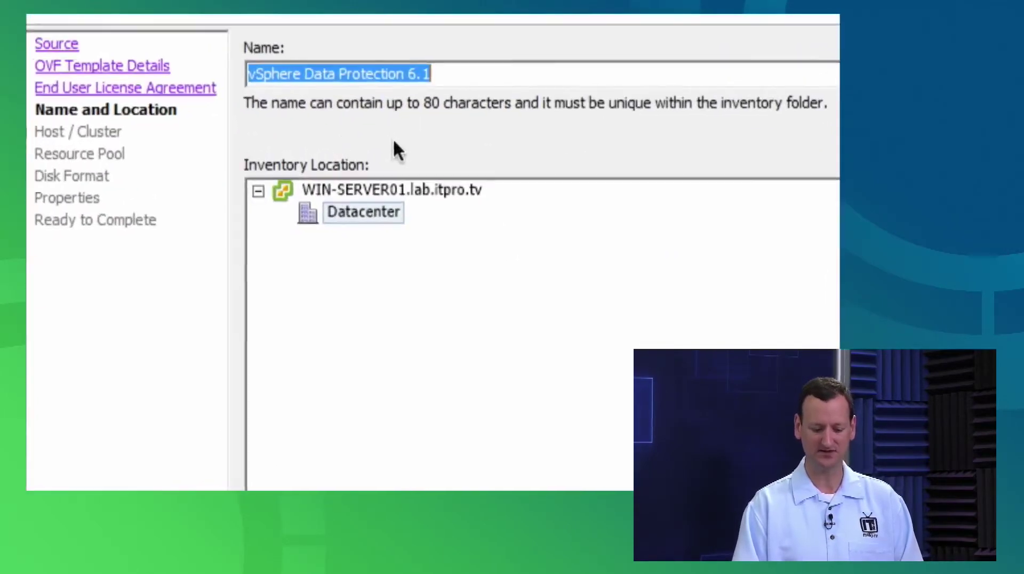
# Name the deployed appliance VDP02 in the Datacenter location and choose esx-host01.lab.itpro.tv as its host.
pyautogui.click(376, 75)
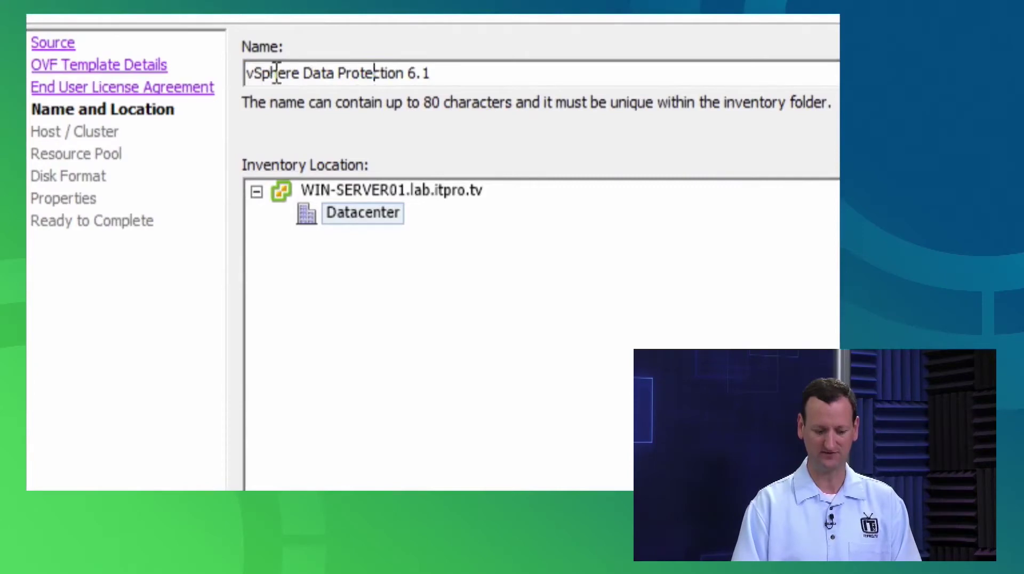
pyautogui.click(467, 77)
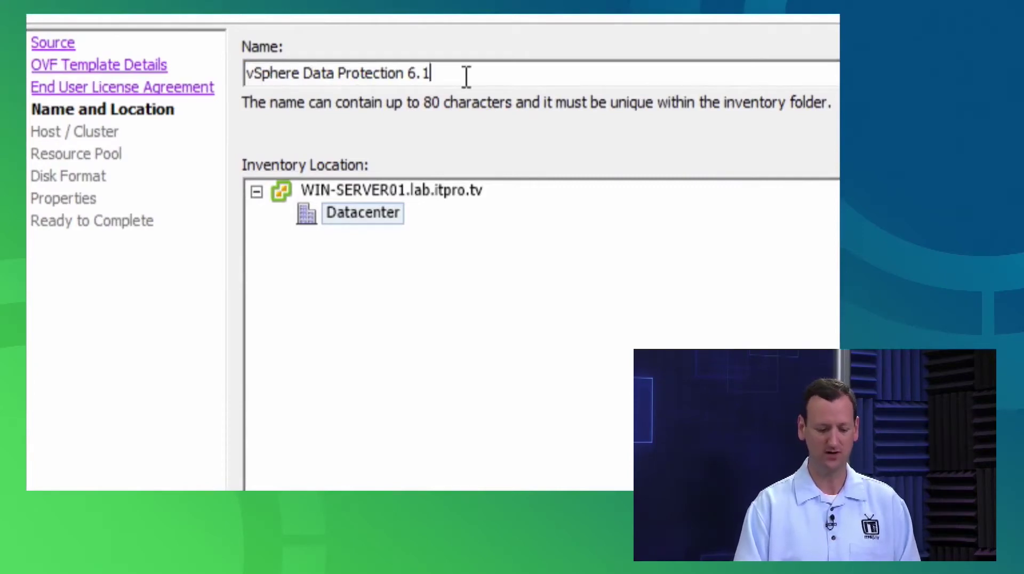
pyautogui.moveTo(467, 76); pyautogui.dragTo(213, 60)
pyautogui.write('VDP02')
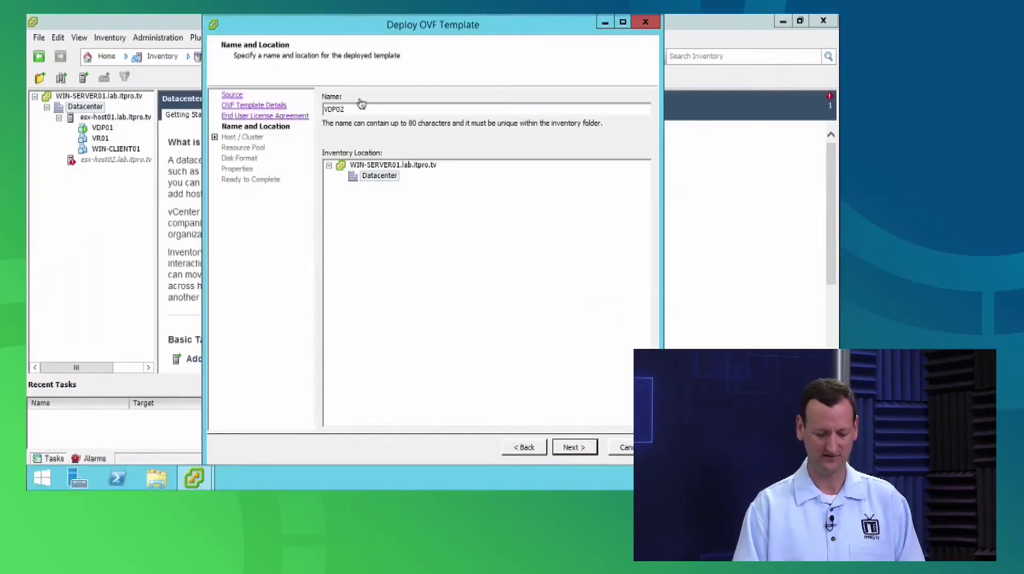
pyautogui.click(588, 454)
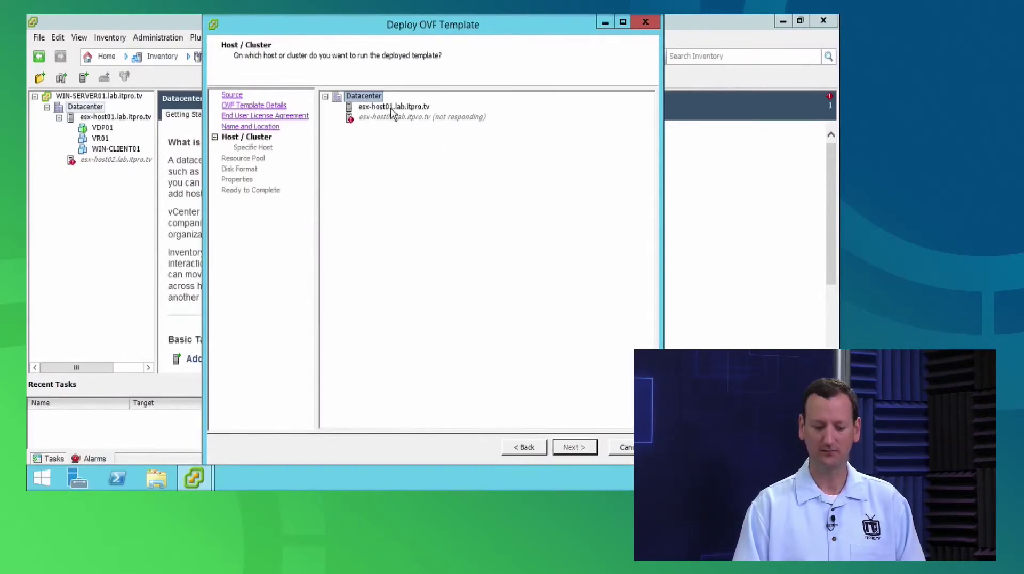
pyautogui.click(391, 106)
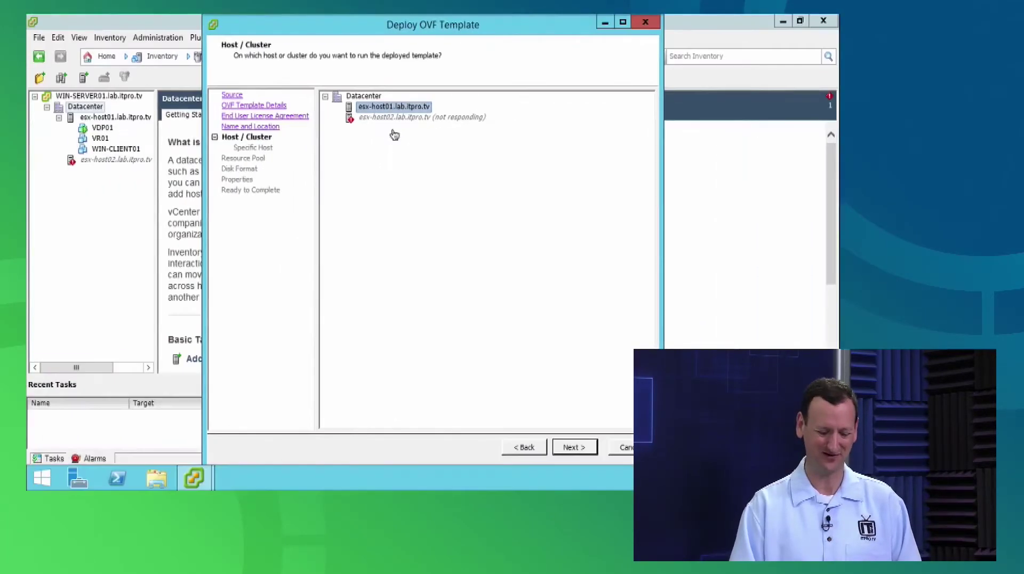
pyautogui.click(582, 449)
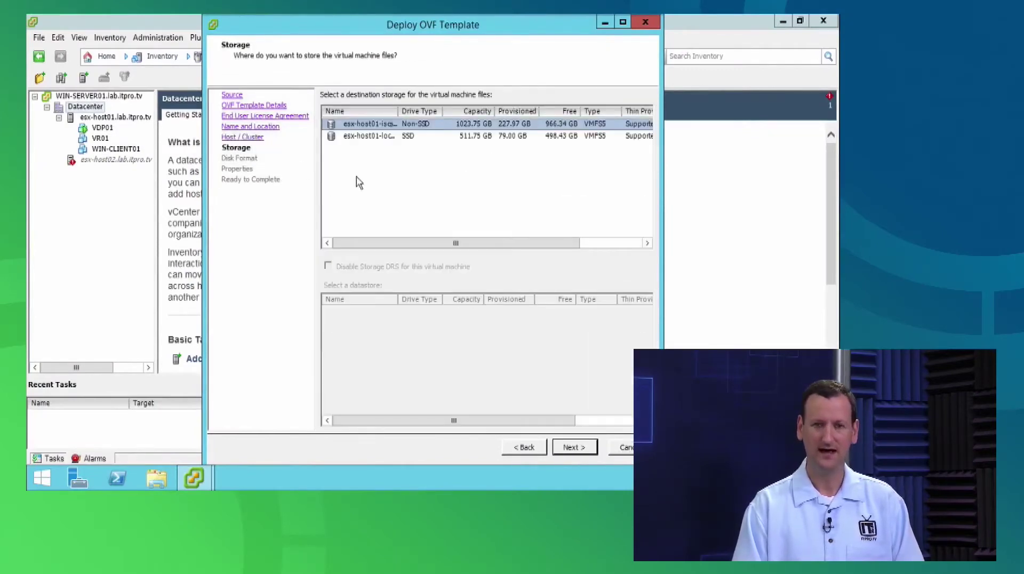
# Store the appliance on esx-host01-local-datastore and set its disk format to Thin Provision.
pyautogui.moveTo(401, 109); pyautogui.dragTo(462, 134)
pyautogui.click(409, 136)
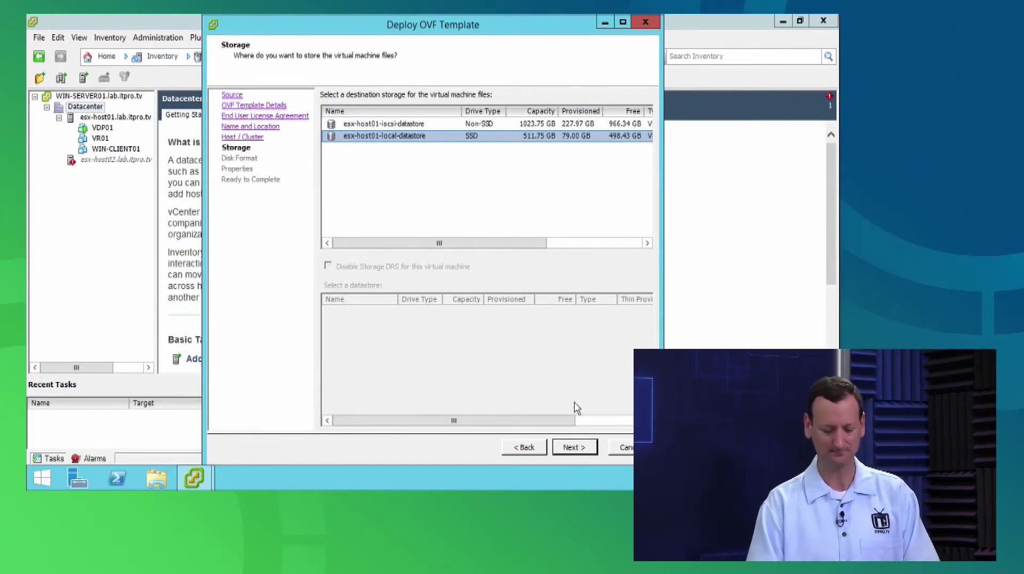
pyautogui.click(575, 446)
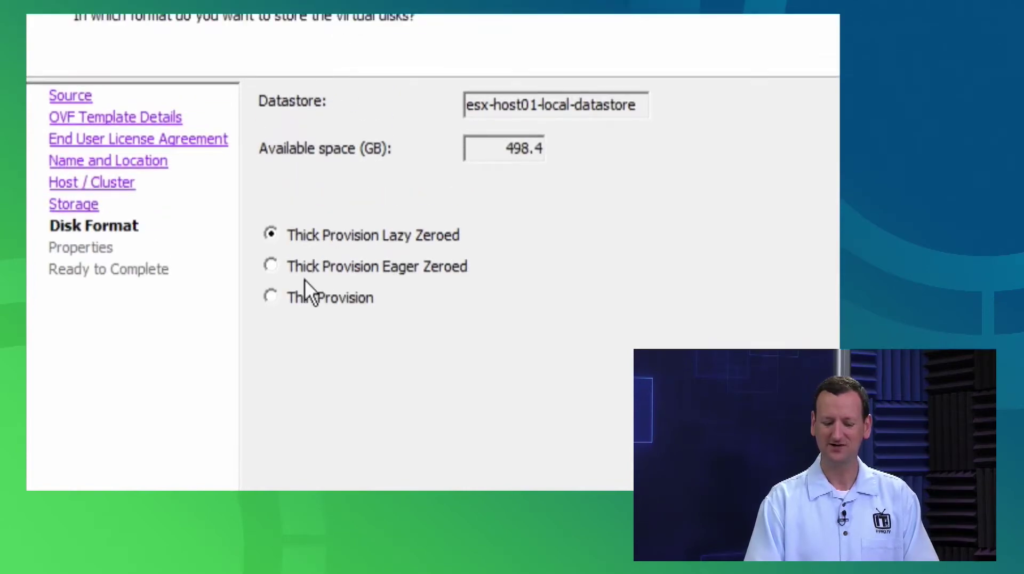
pyautogui.click(315, 298)
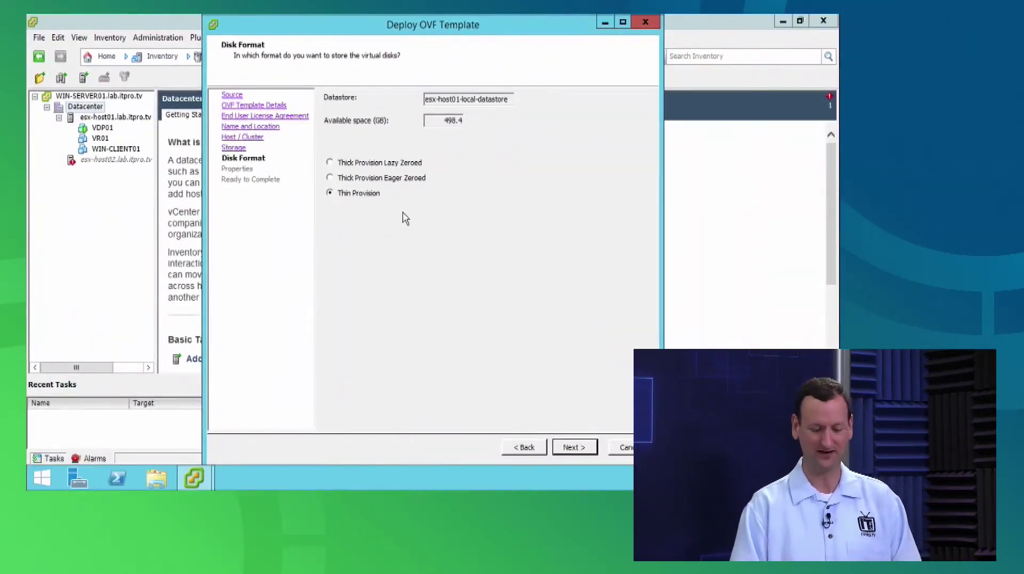
pyautogui.click(584, 449)
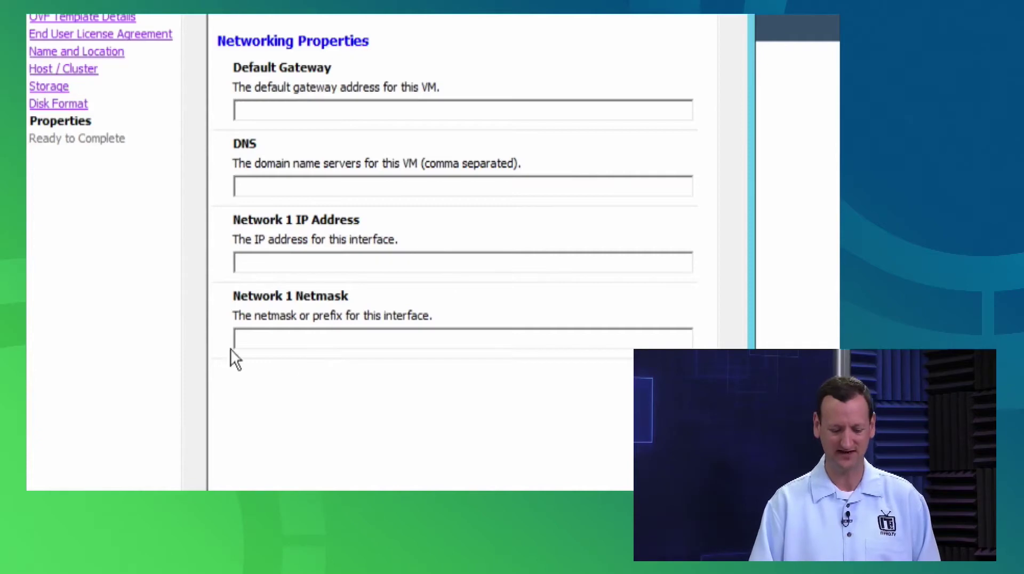
# Set the appliance's default gateway to 192.168.0.2 and its DNS server to 192.168.0.200.
pyautogui.write('1')
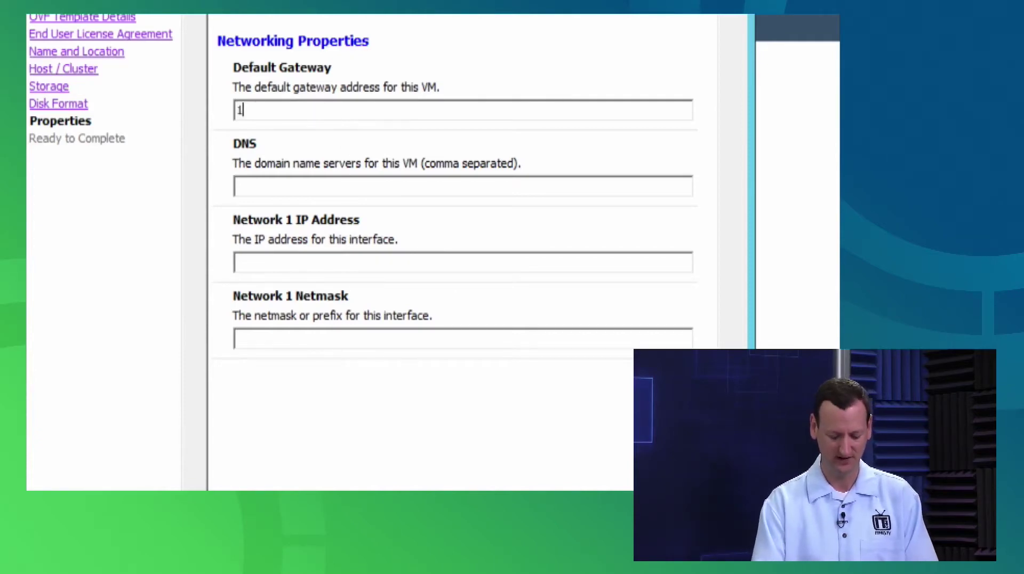
pyautogui.write('92.168.0.2')
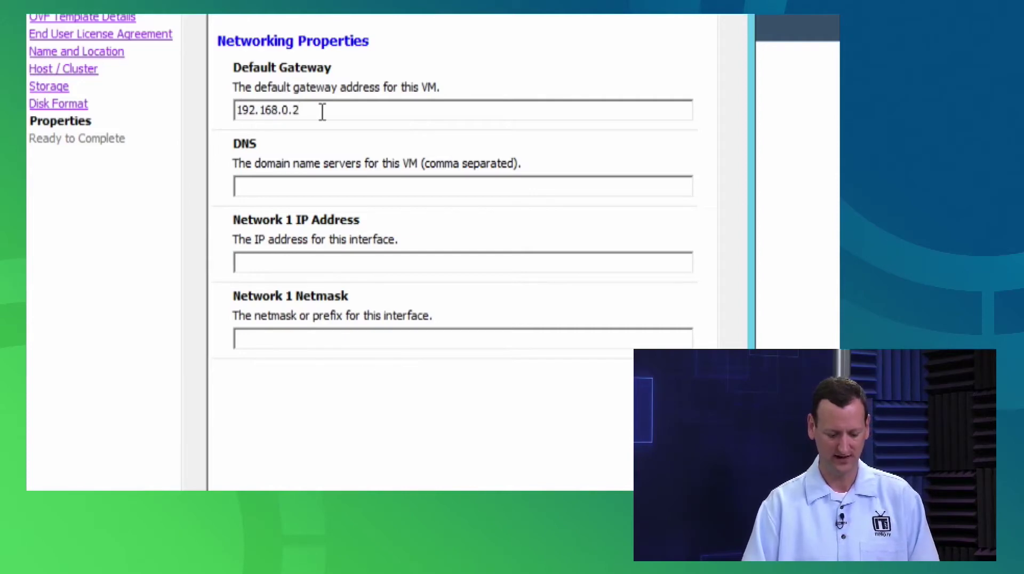
pyautogui.press('Tab')
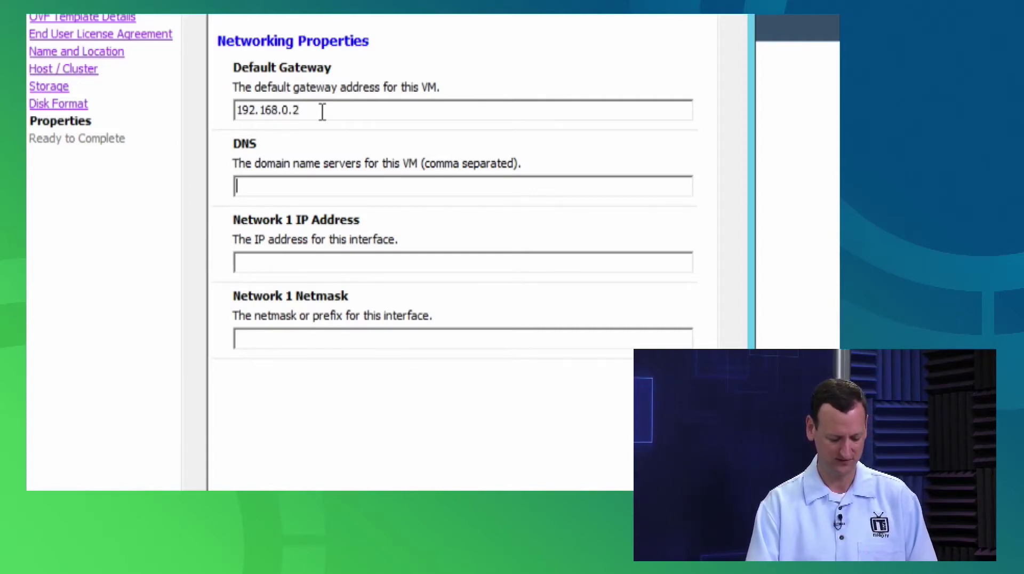
pyautogui.write('192.168.')
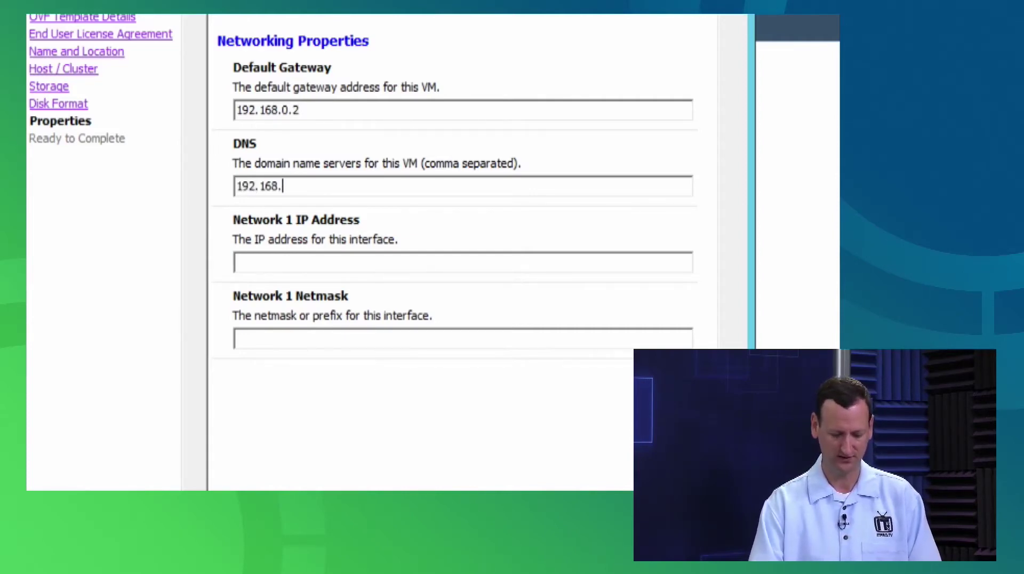
pyautogui.write('0.200')
pyautogui.press('Tab')
# Set the appliance's Network 1 IP address to 192.168.0.207 and its netmask to 255.255.255.0.
pyautogui.write('192.168.0')
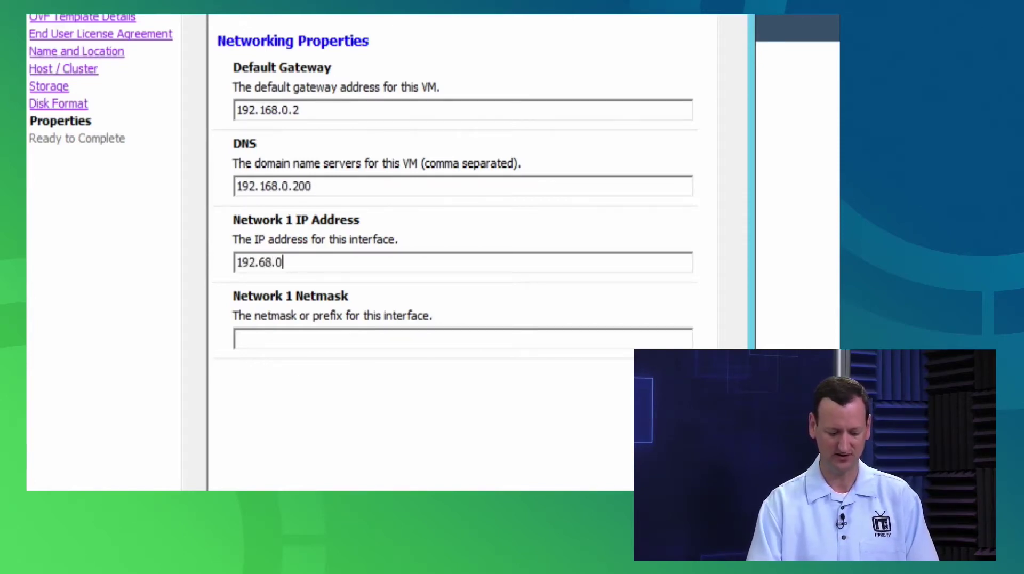
pyautogui.press('BackSpace')
pyautogui.press('BackSpace')
pyautogui.press('BackSpace')
pyautogui.press('BackSpace')
pyautogui.write('68.0.')
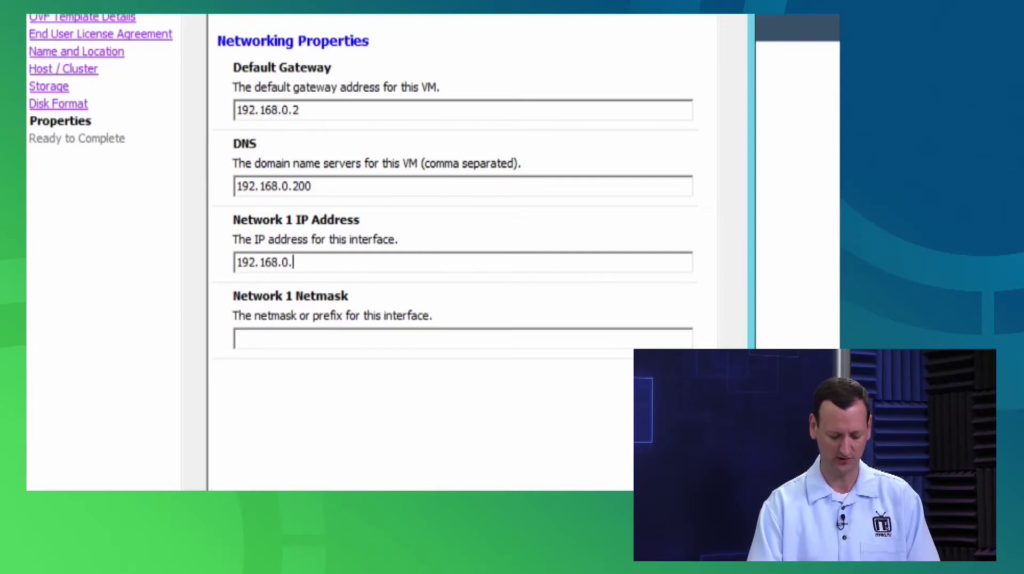
pyautogui.write('207')
pyautogui.press('Tab')
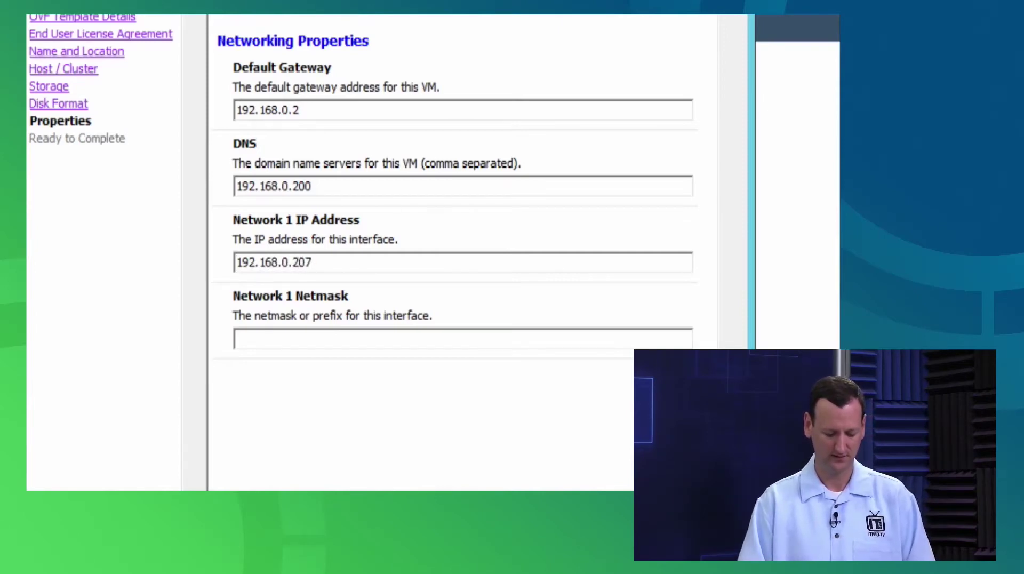
pyautogui.write('255.255.255.0')
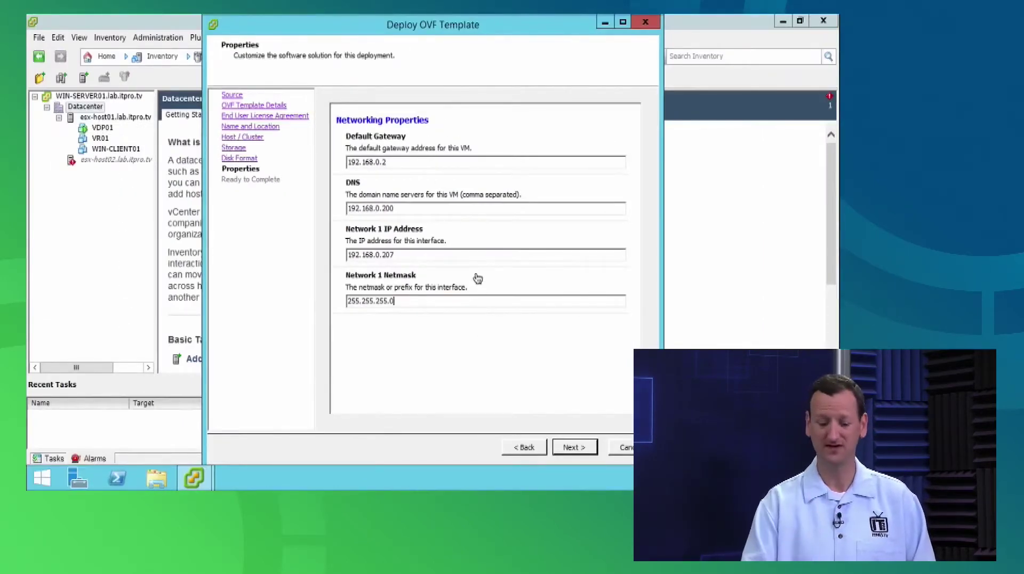
# Start the VDP02 deployment with the settings in the summary, and abort it.
pyautogui.click(570, 448)
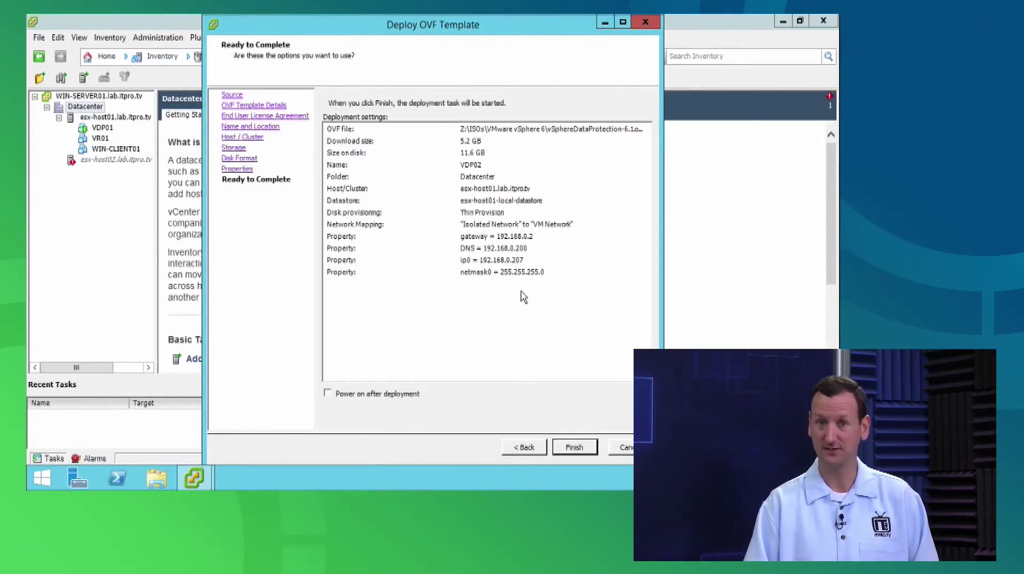
pyautogui.click(575, 448)
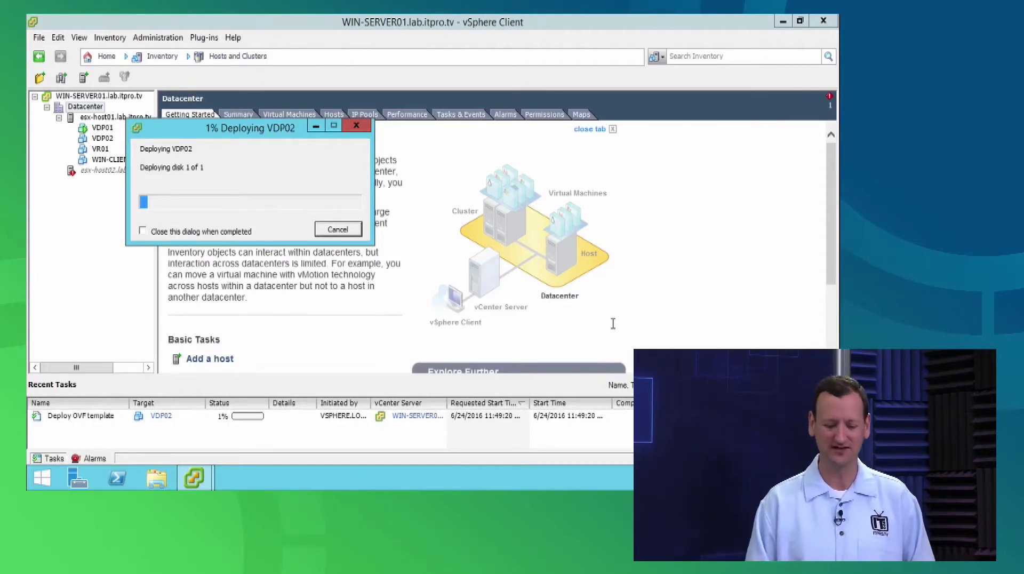
pyautogui.click(347, 230)
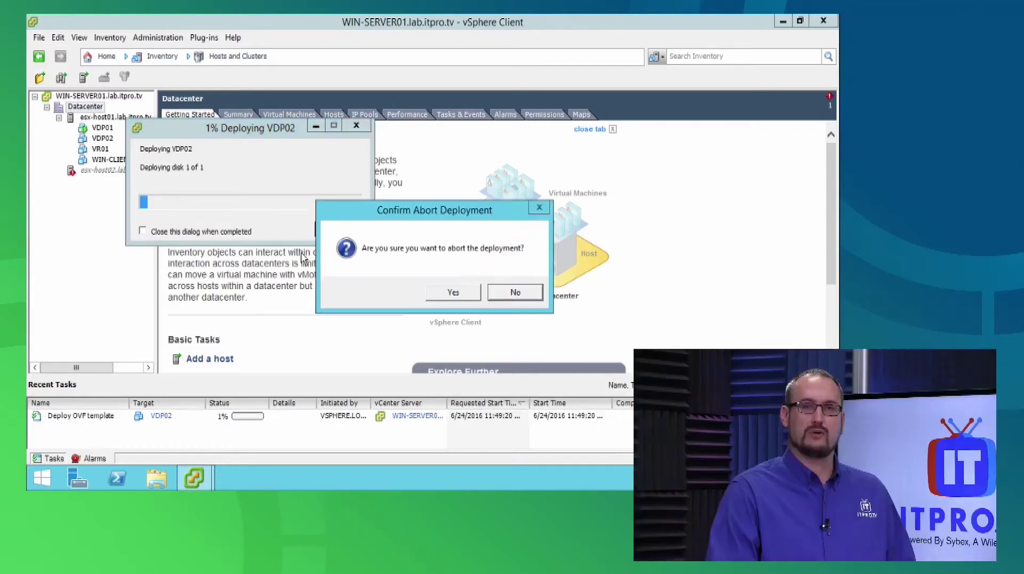
pyautogui.click(456, 291)
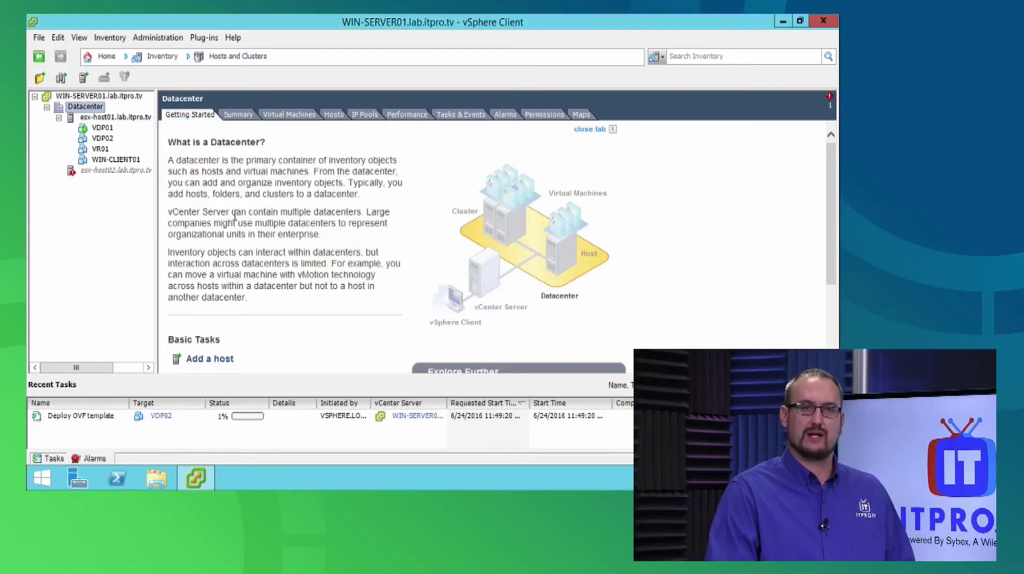
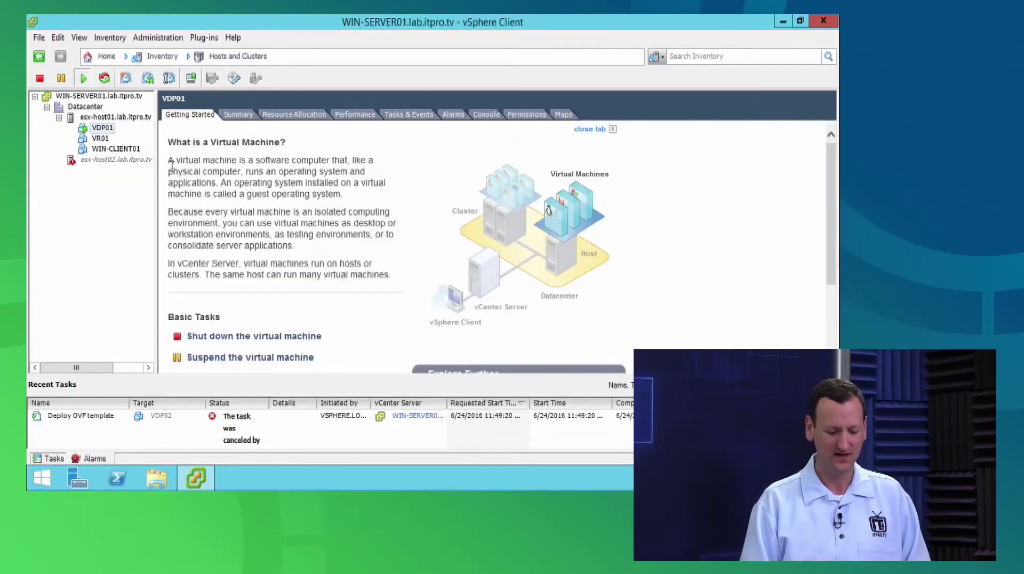
# Switch to Vivaldi to examine the IP address, port and path in the VDP configuration URL, and view VDP01's console in vSphere Client.
pyautogui.hotkey('ctrl', 'Left')
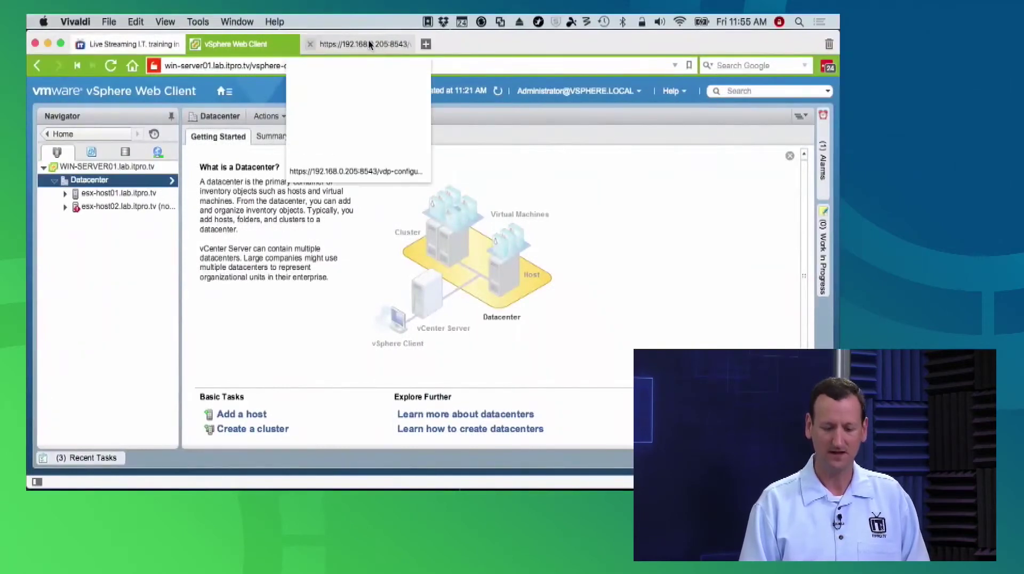
pyautogui.click(368, 40)
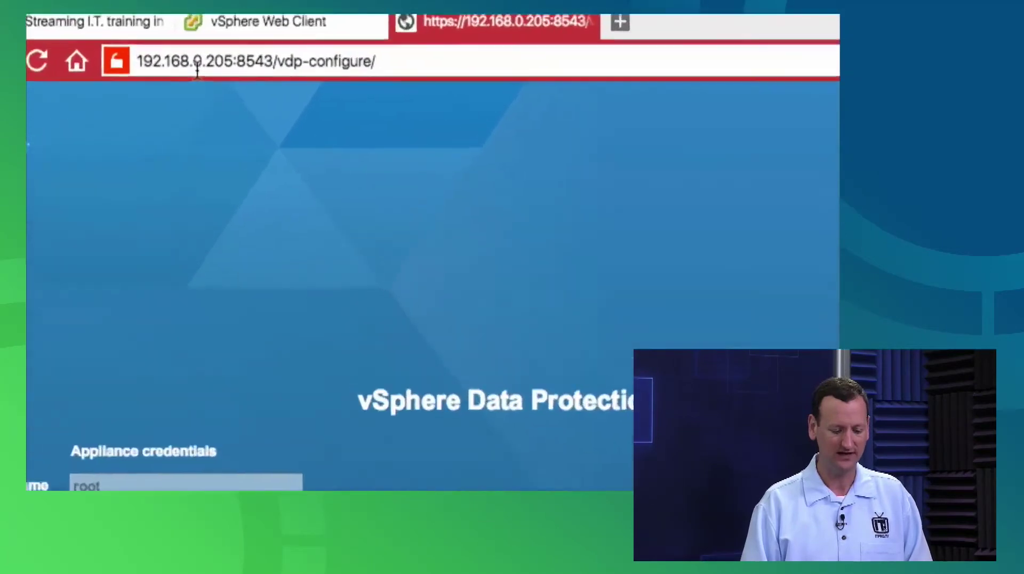
pyautogui.moveTo(139, 61); pyautogui.dragTo(238, 58)
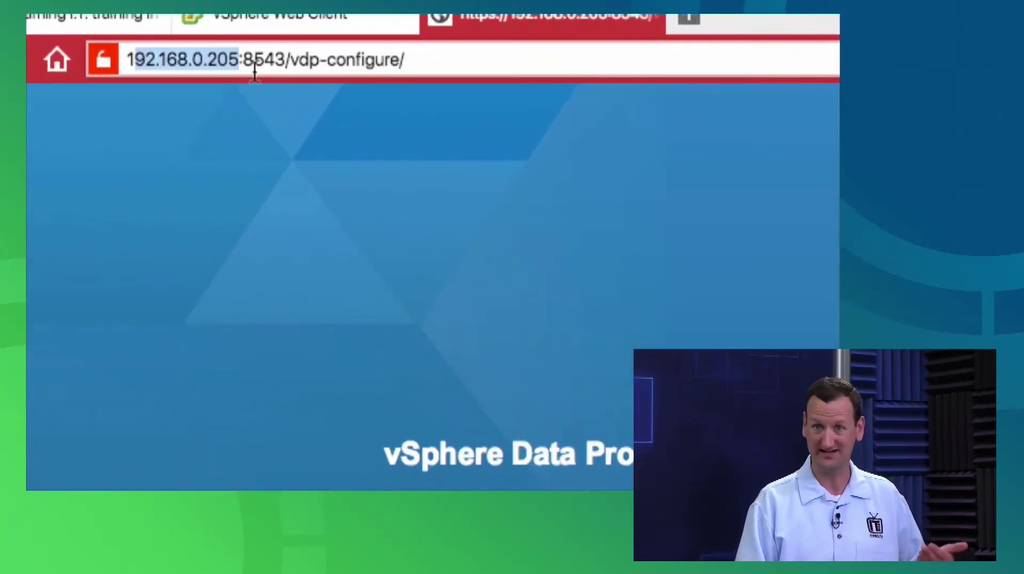
pyautogui.click(241, 64)
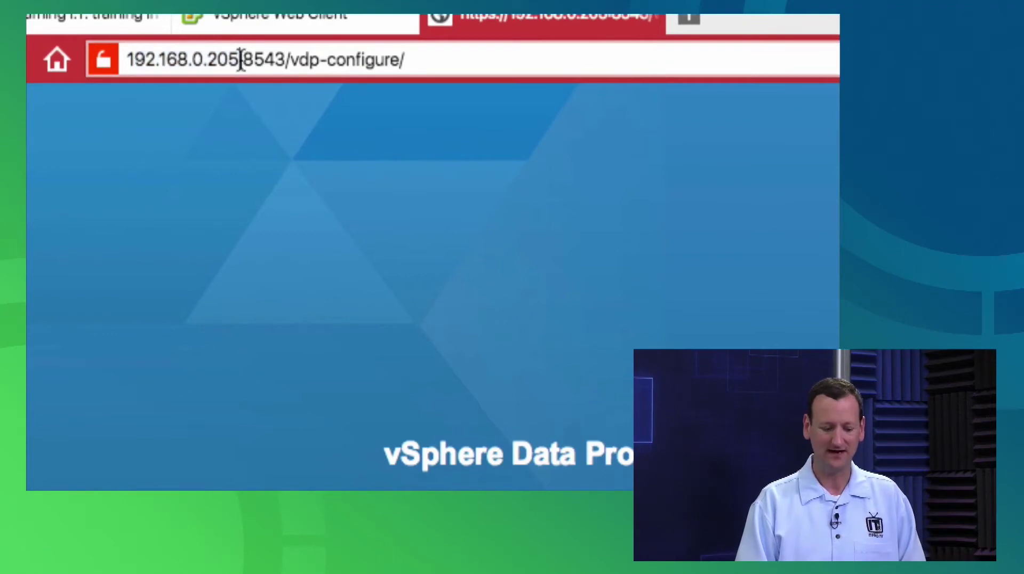
pyautogui.moveTo(243, 59); pyautogui.dragTo(285, 58)
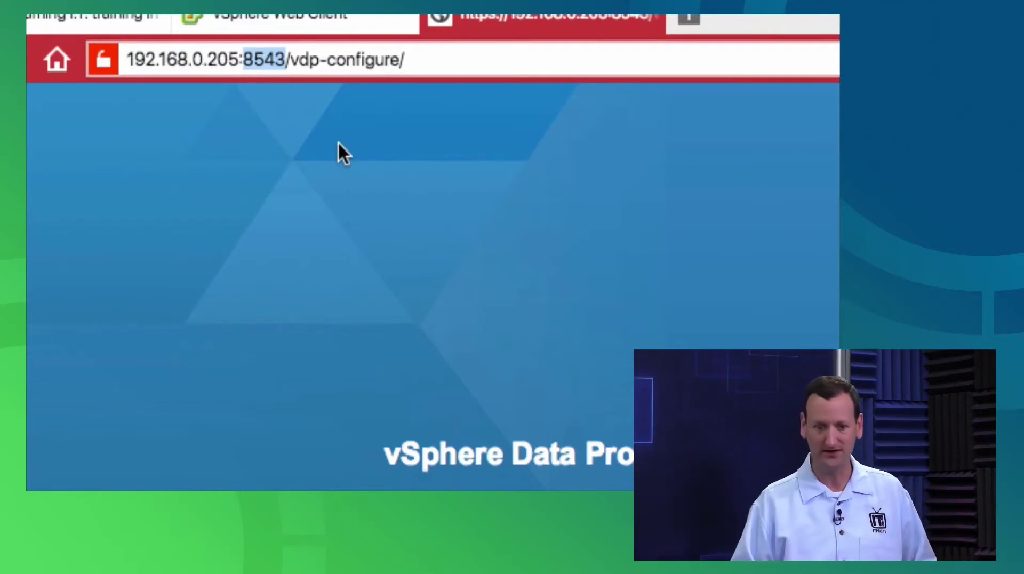
pyautogui.click(296, 62)
pyautogui.moveTo(291, 63); pyautogui.dragTo(405, 61)
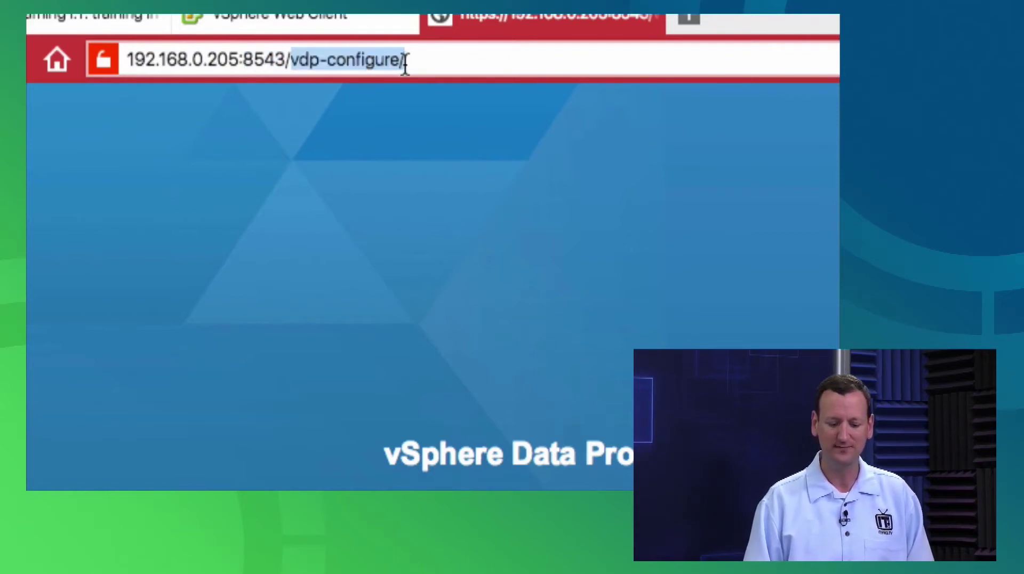
pyautogui.click(417, 145)
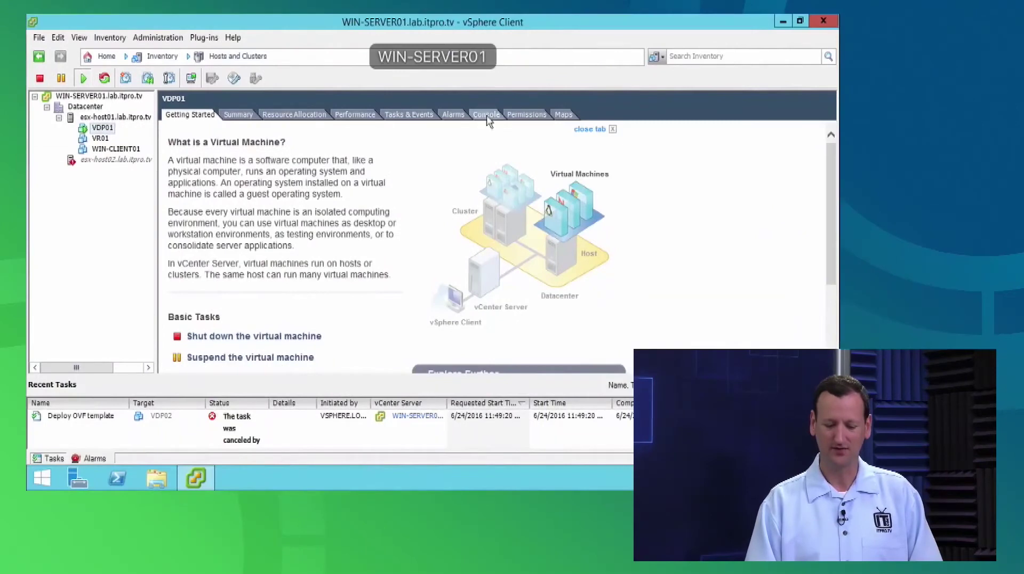
pyautogui.click(487, 115)
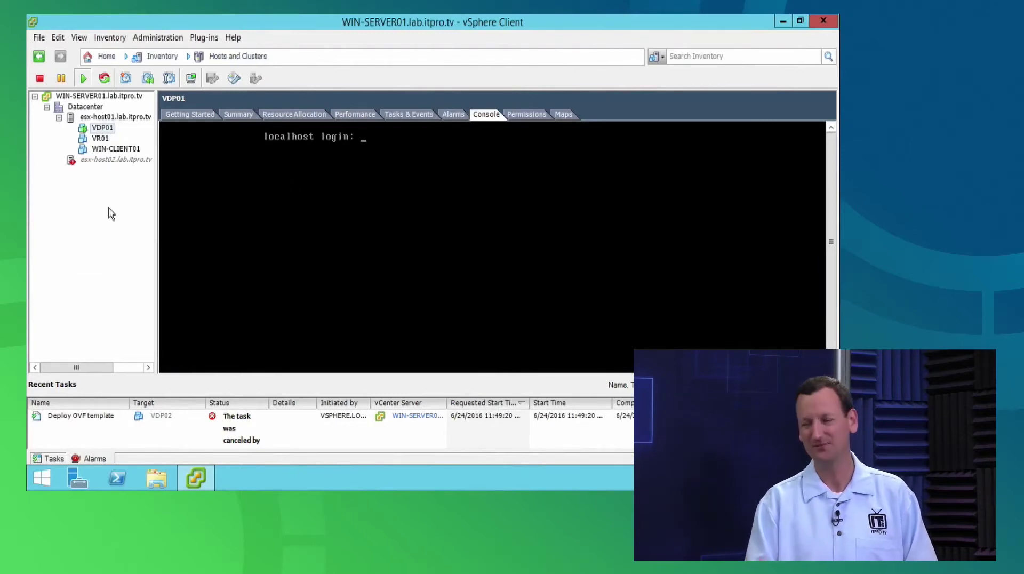
# Return to Vivaldi, log in to the VDP appliance with the root account's password and proceed past the configuration wizard's welcome page.
pyautogui.hotkey('ctrl', 'Left')
pyautogui.click(166, 315)
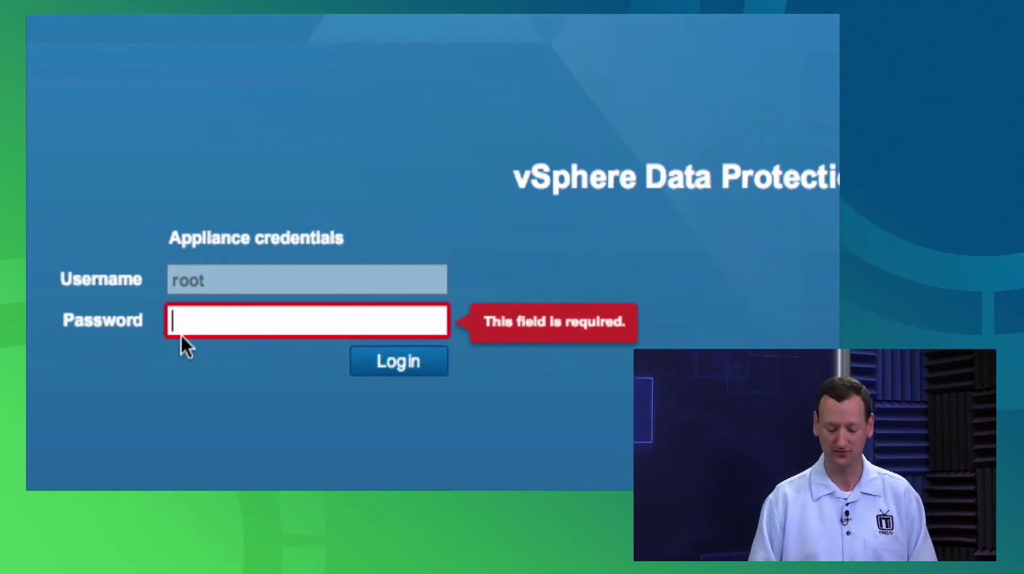
pyautogui.write('********')
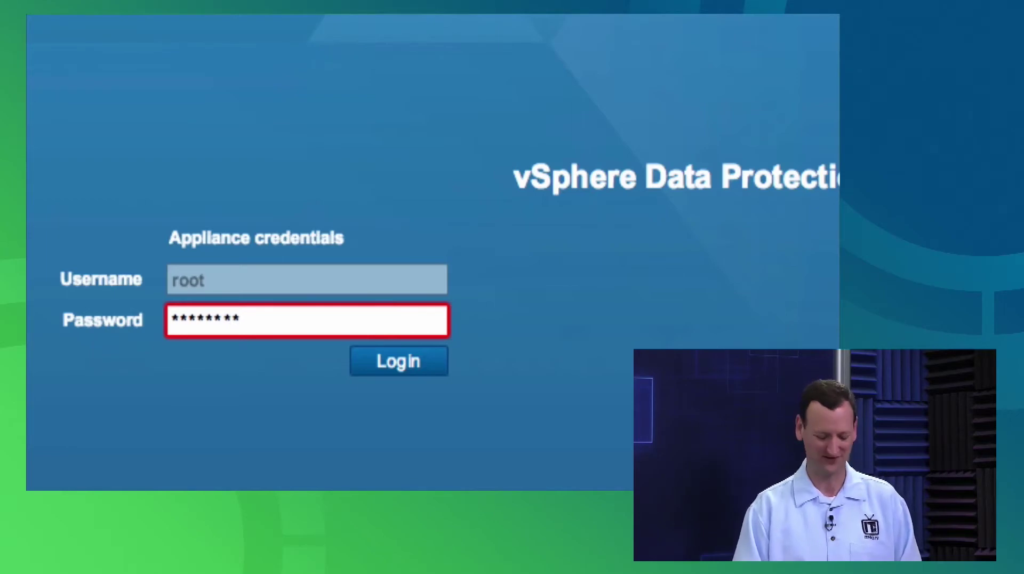
pyautogui.click(394, 361)
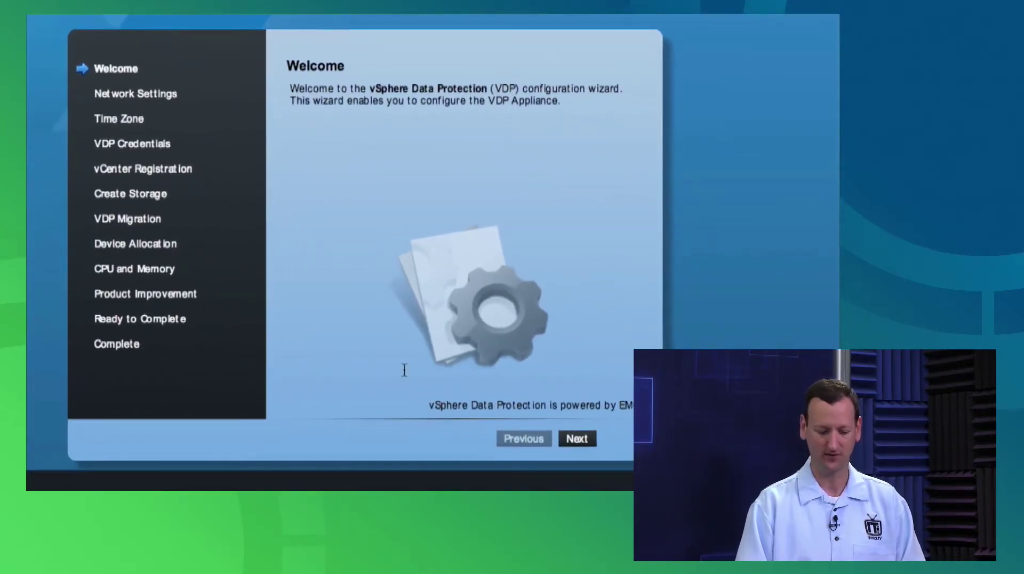
pyautogui.click(585, 439)
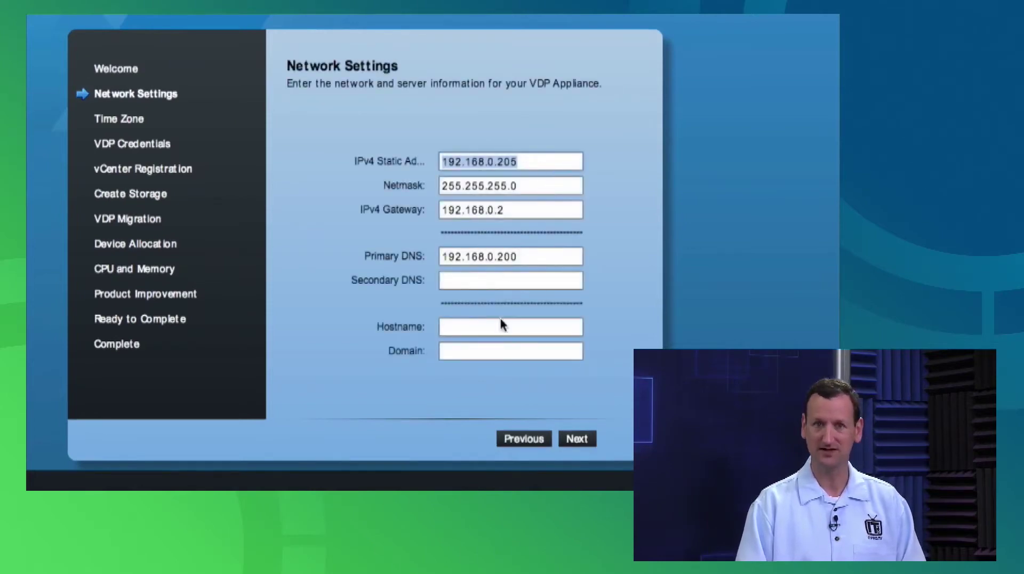
# Set the appliance's hostname to vdp01 and domain to lab.itpro.tv, and try to proceed past the network settings.
pyautogui.click(465, 328)
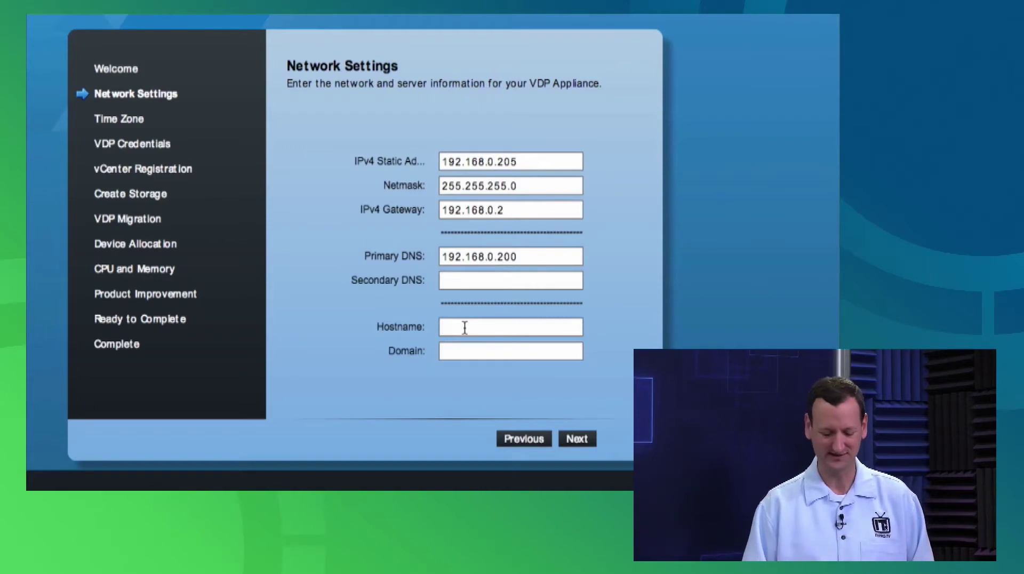
pyautogui.click(583, 444)
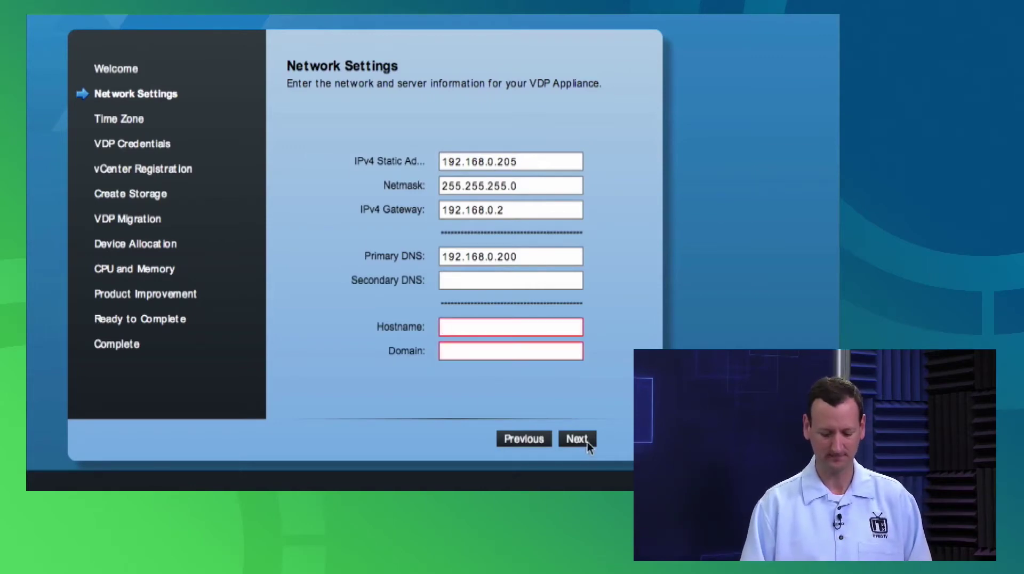
pyautogui.click(495, 328)
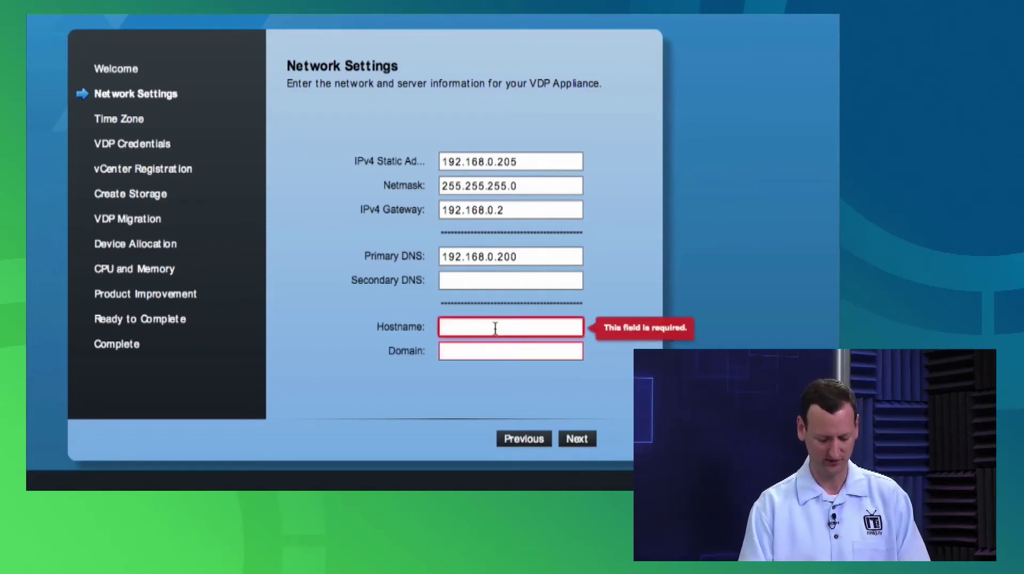
pyautogui.write('vdp01.la')
pyautogui.write('b')
pyautogui.press('BackSpace')
pyautogui.press('BackSpace')
pyautogui.press('BackSpace')
pyautogui.press('BackSpace')
pyautogui.click(511, 351)
pyautogui.write('lab.itpro.tv')
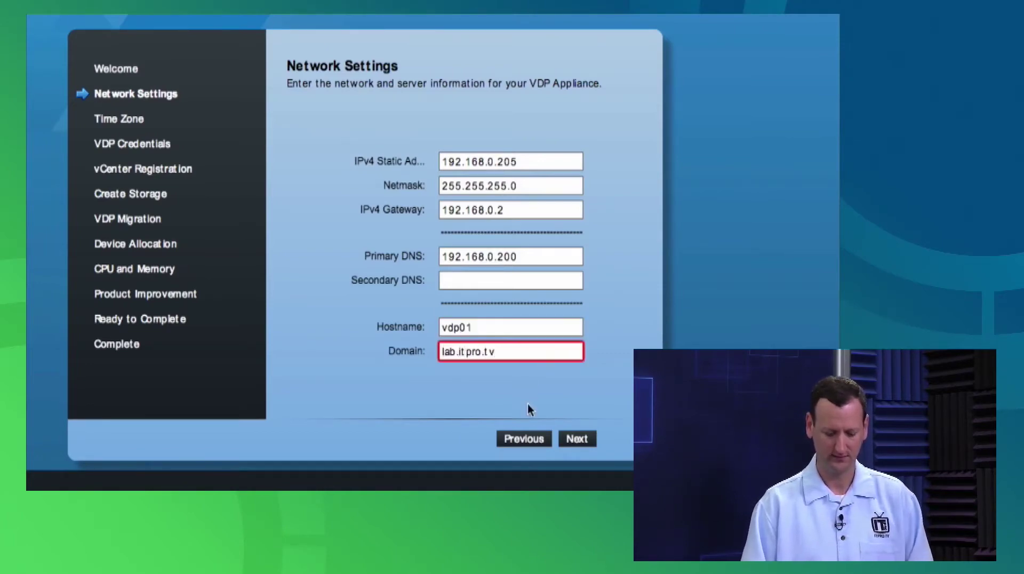
pyautogui.click(573, 438)
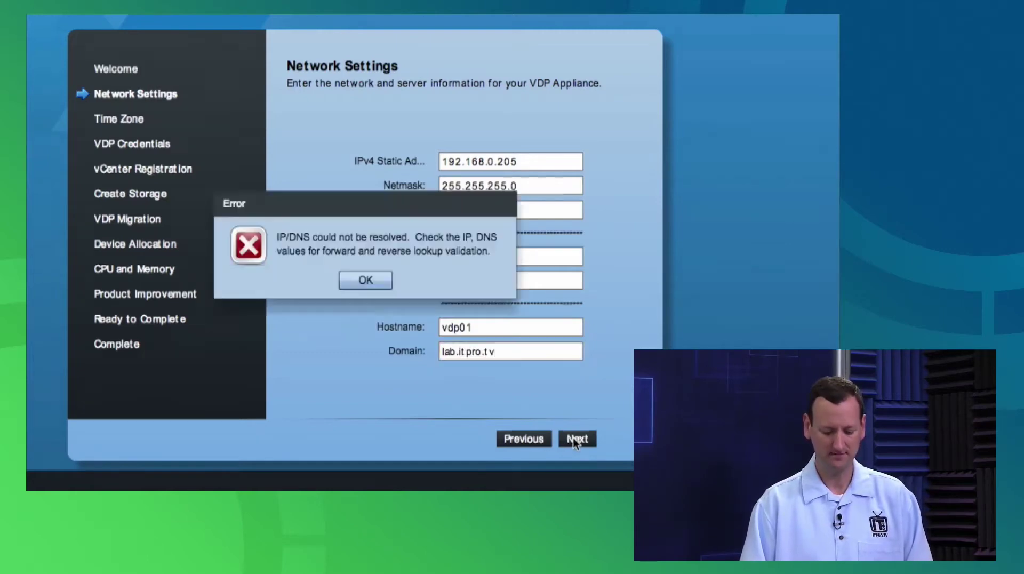
pyautogui.click(366, 281)
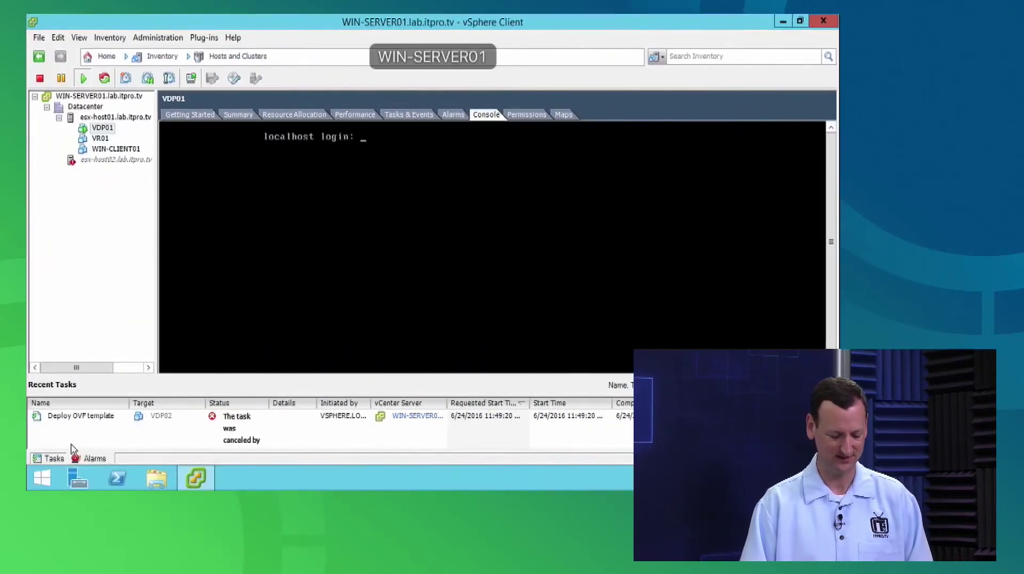
# Switch to WIN-SERVER01, open DNS Manager and show the records of the lab.itpro.tv forward lookup zone.
pyautogui.click(42, 478)
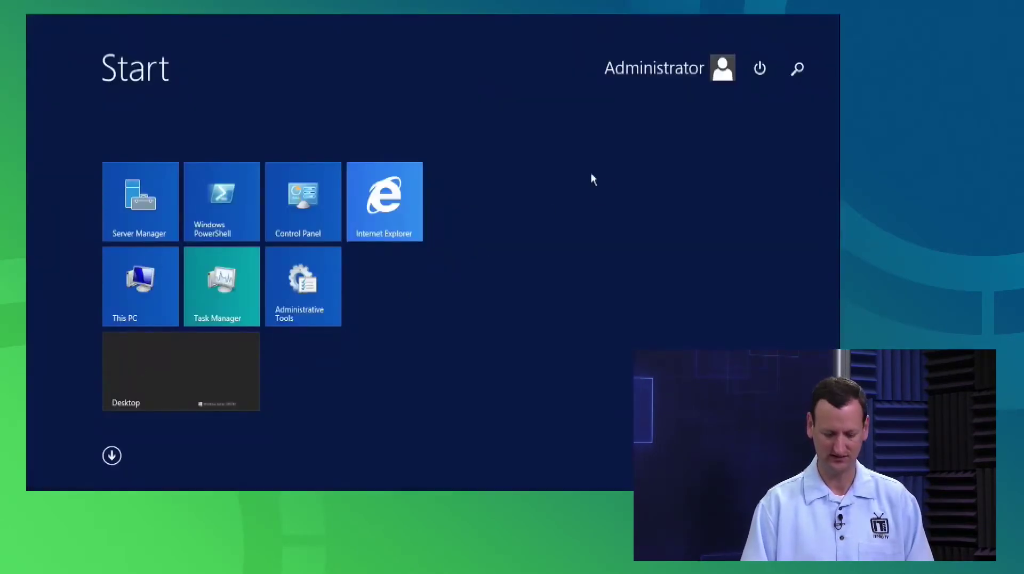
pyautogui.write('dns')
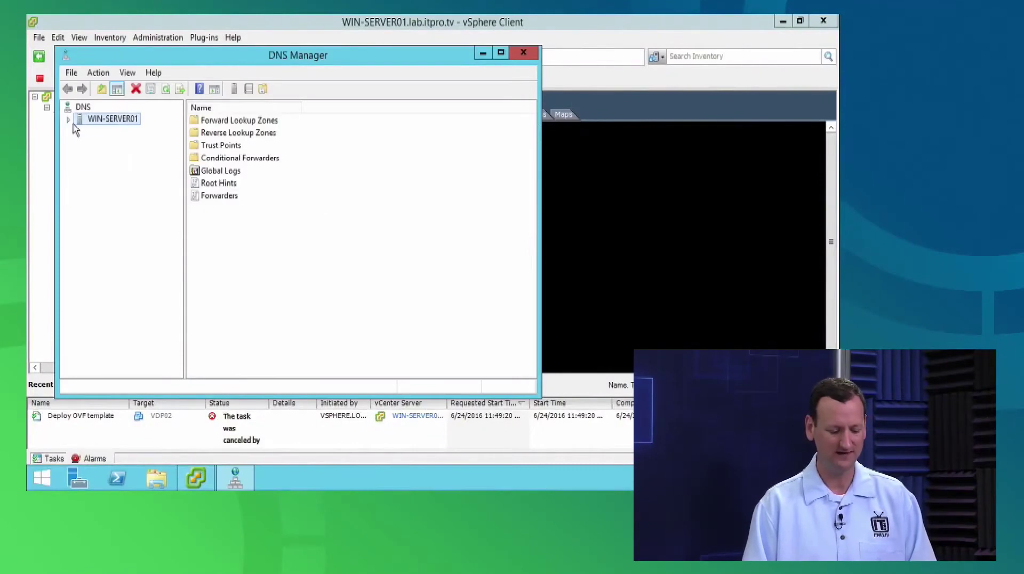
pyautogui.click(68, 119)
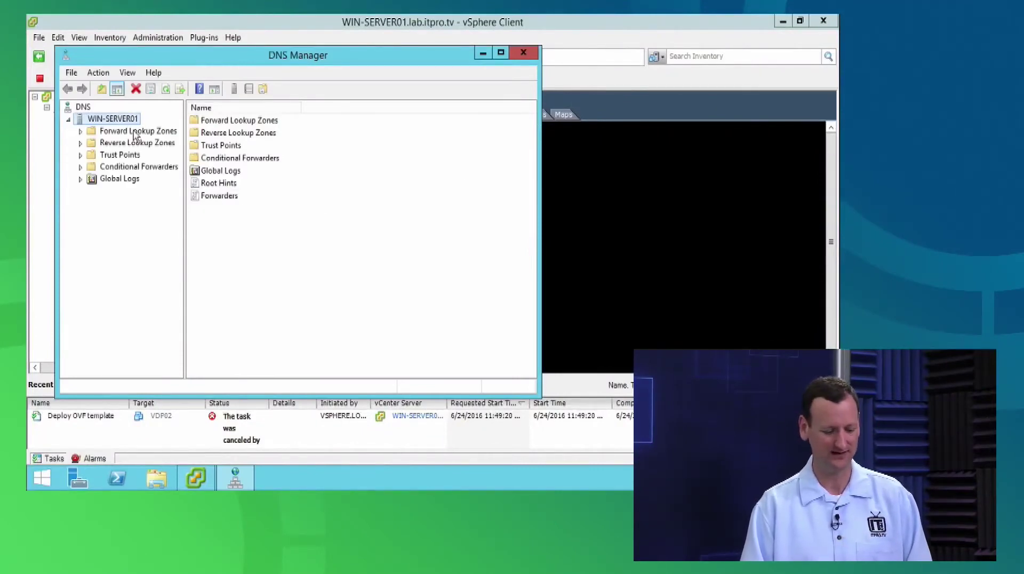
pyautogui.click(136, 132)
pyautogui.click(80, 131)
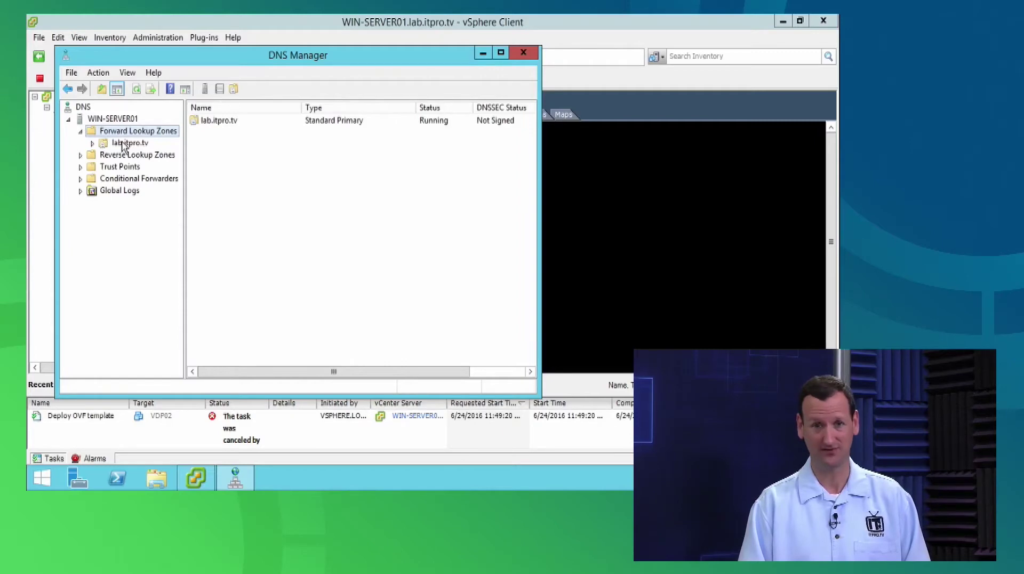
pyautogui.click(124, 143)
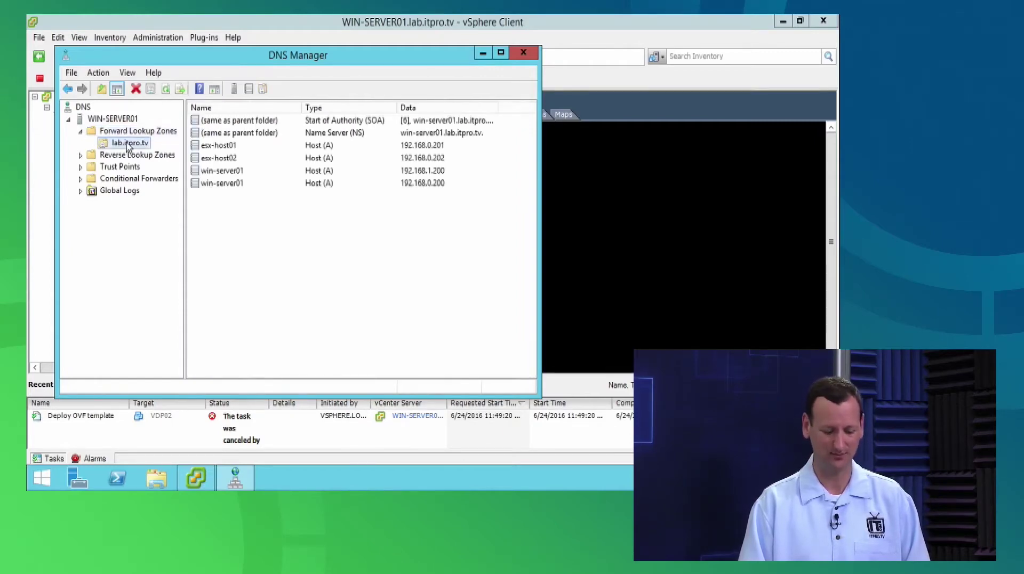
# Add a host record named vdp01 with IP address 192.168.0.205 and an associated pointer record to the lab.itpro.tv zone.
pyautogui.rightClick(125, 143)
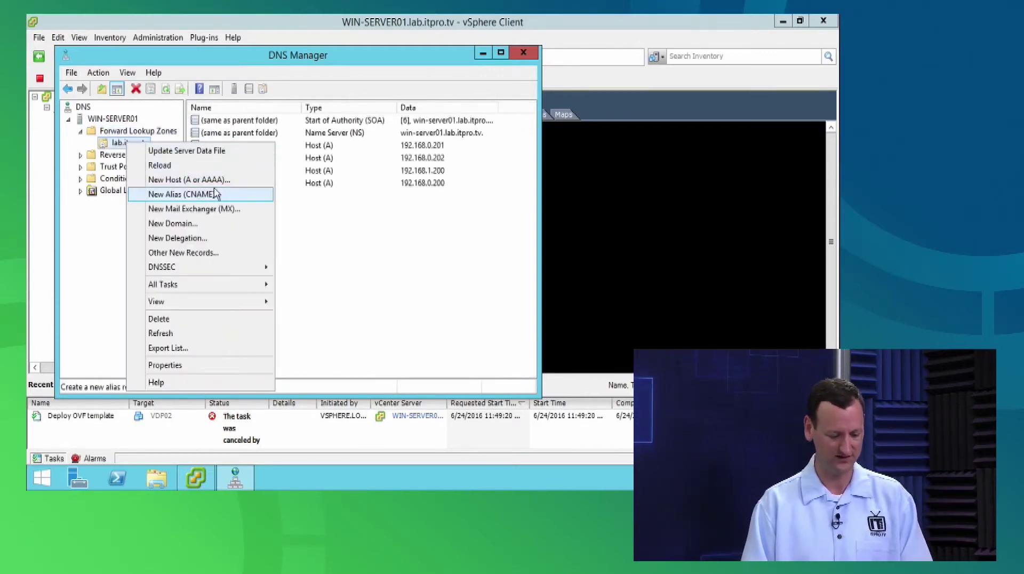
pyautogui.click(210, 181)
pyautogui.write('vdp01')
pyautogui.press('Tab')
pyautogui.press('Tab')
pyautogui.write('192.168.0.20')
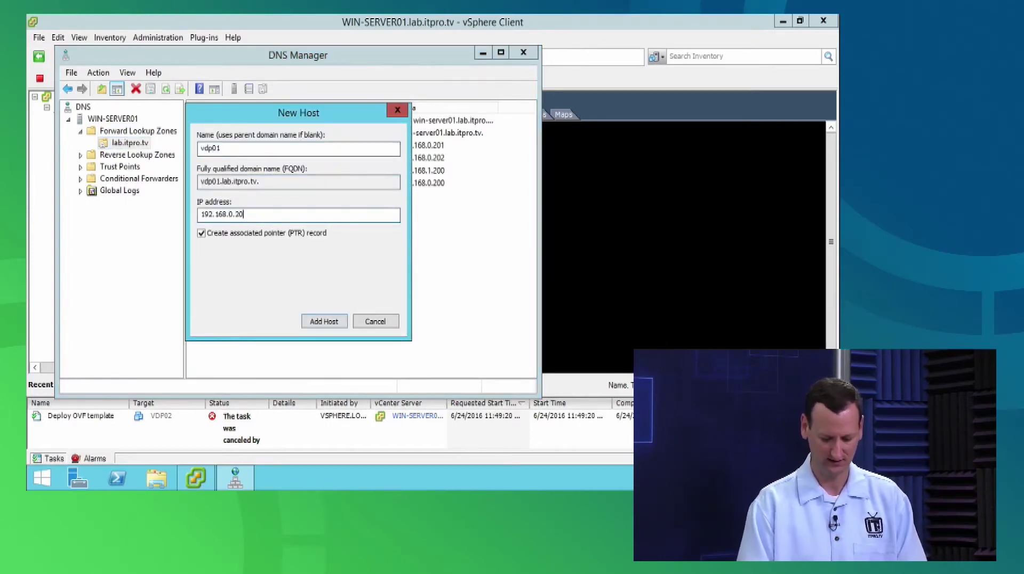
pyautogui.write('5')
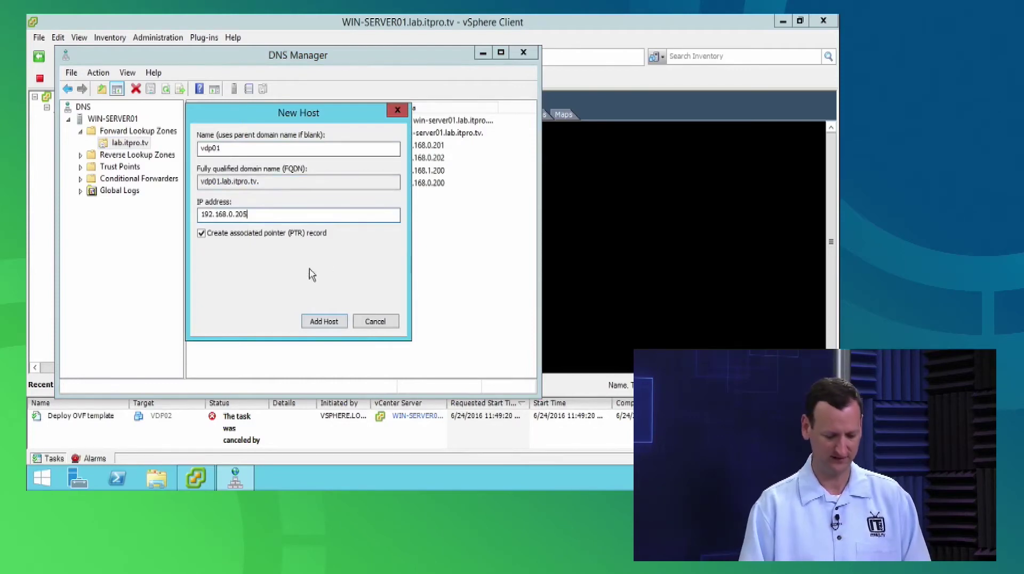
pyautogui.click(325, 321)
pyautogui.click(536, 297)
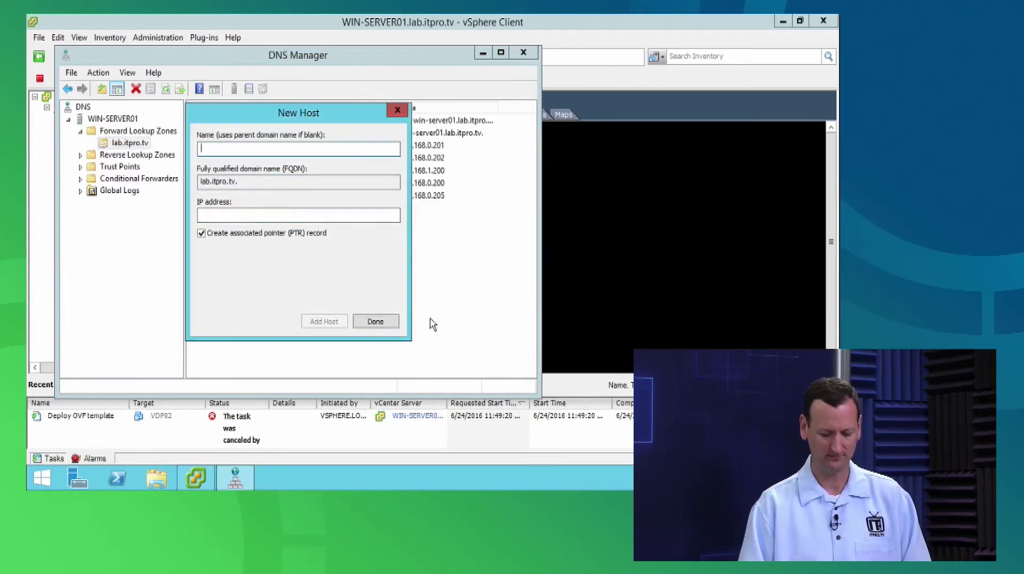
pyautogui.click(386, 322)
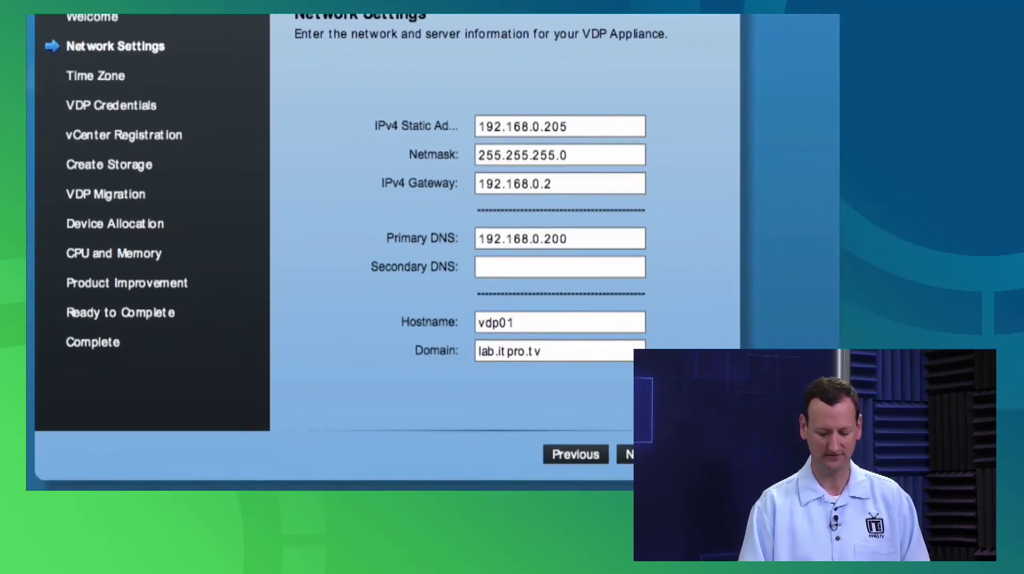
# Proceed past the VDP wizard's network settings, set the appliance's time zone to America/New_York and continue to the credentials.
pyautogui.click(629, 454)
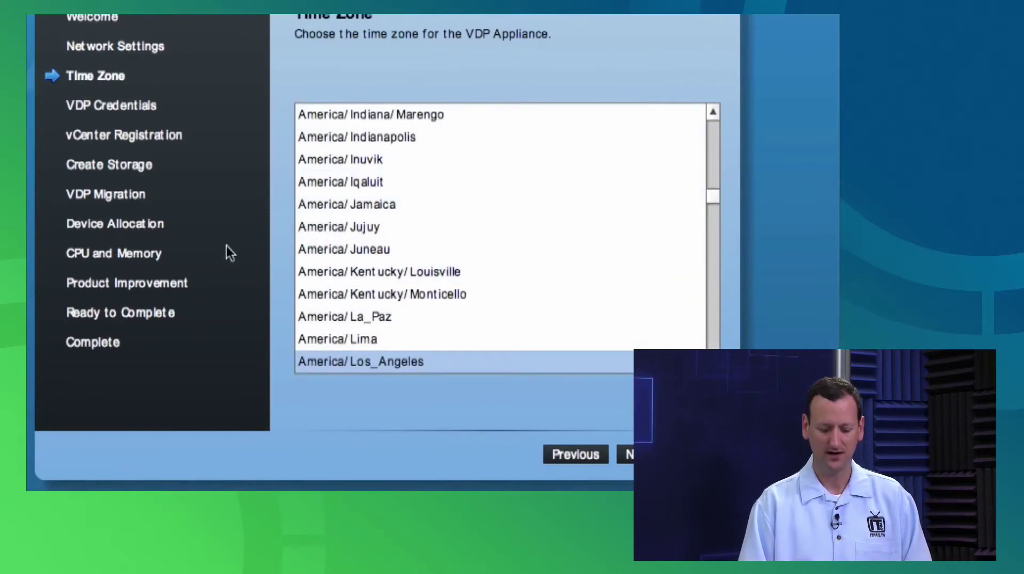
pyautogui.click(715, 293)
pyautogui.click(715, 303)
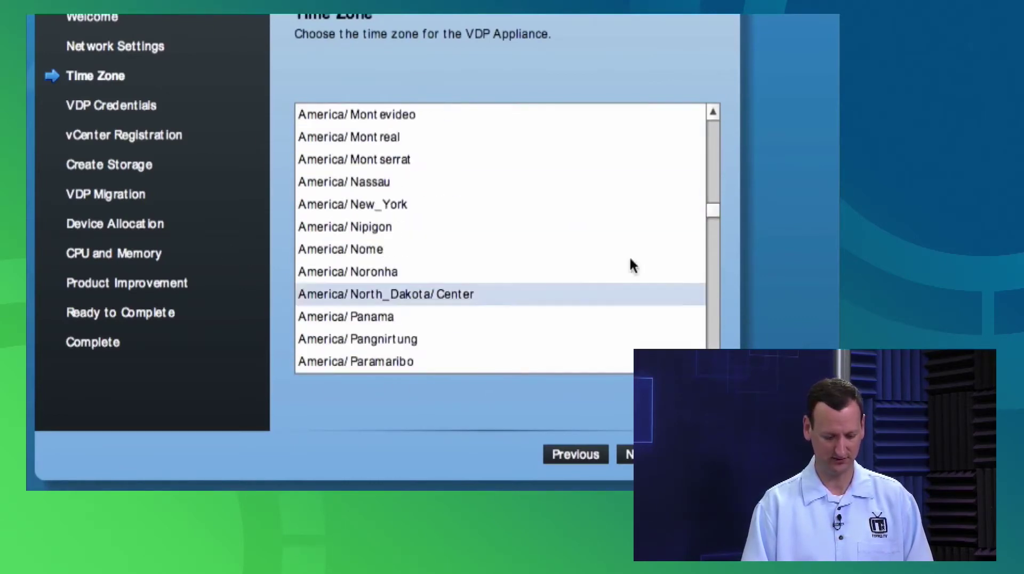
pyautogui.click(412, 211)
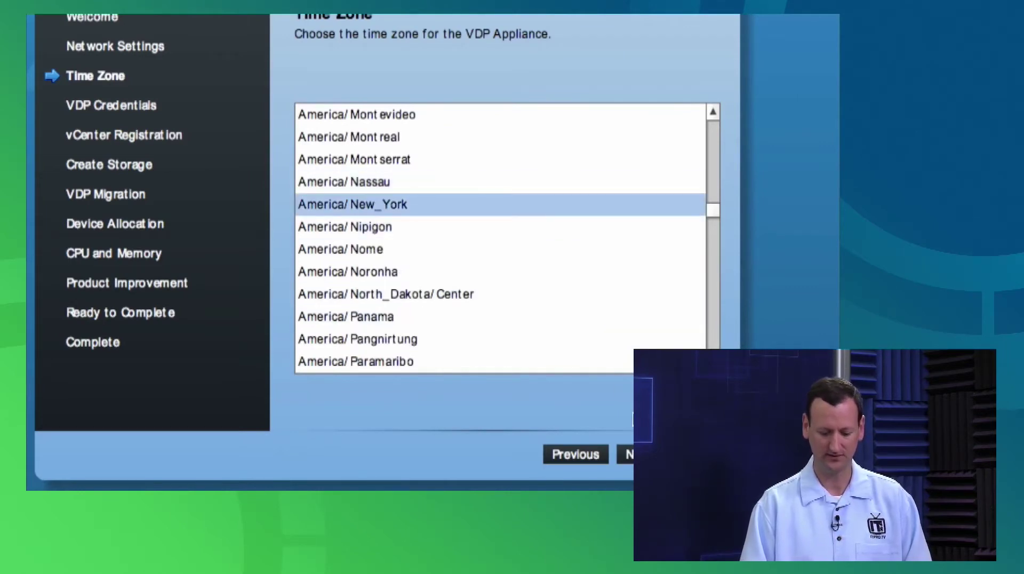
pyautogui.click(630, 454)
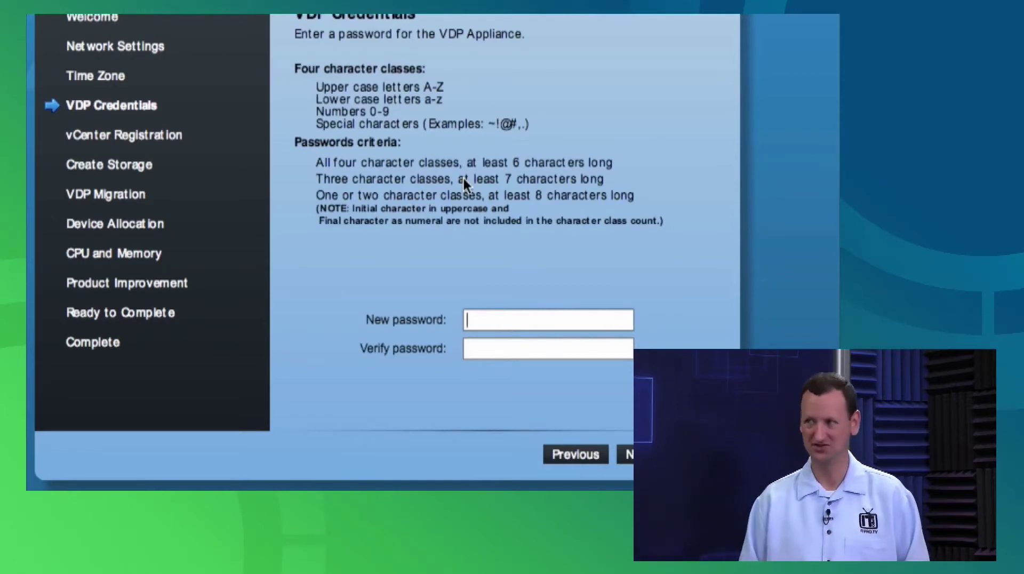
# Enter and verify the new VDP appliance password, and continue to vCenter registration.
pyautogui.write('********')
pyautogui.press('Tab')
pyautogui.write('********')
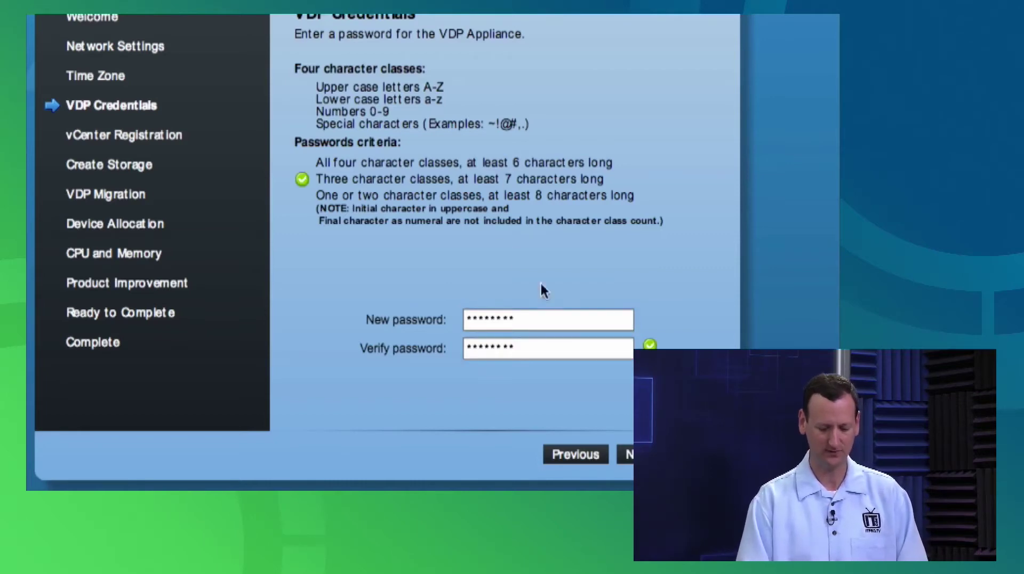
pyautogui.click(628, 453)
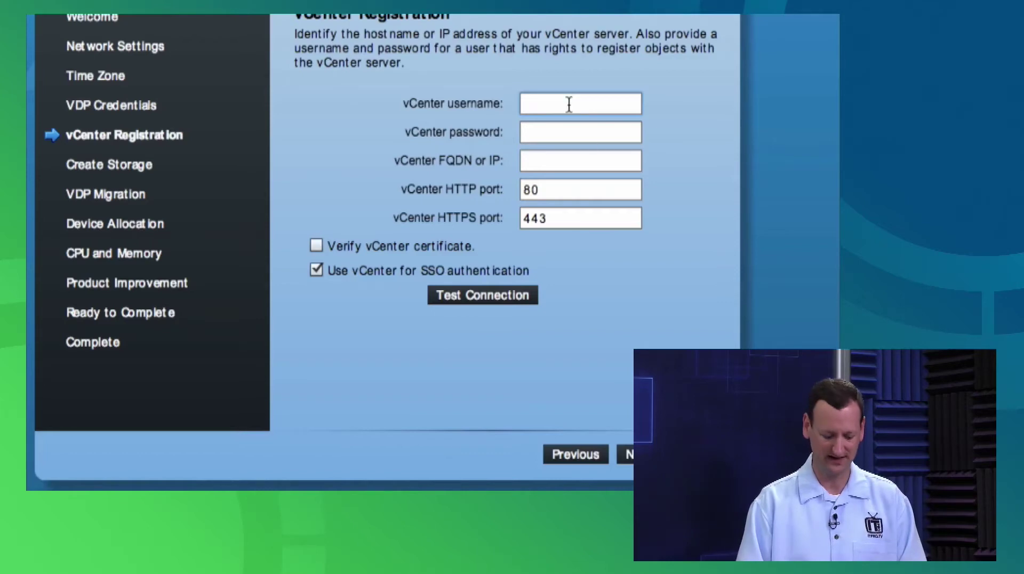
# Fill in the vCenter administrator's username and password for the vCenter registration.
pyautogui.write('administra')
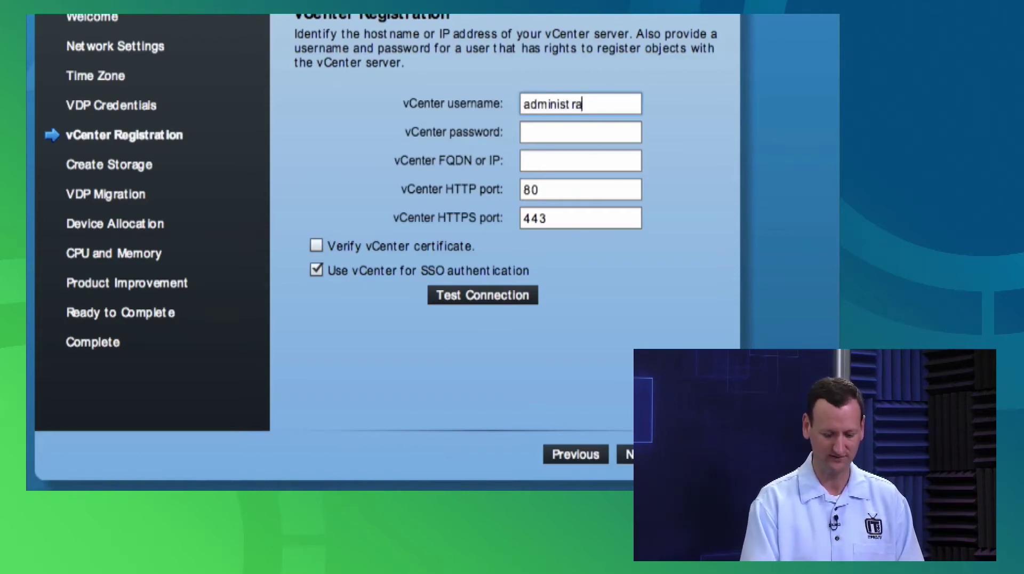
pyautogui.write('tor@vsphere.')
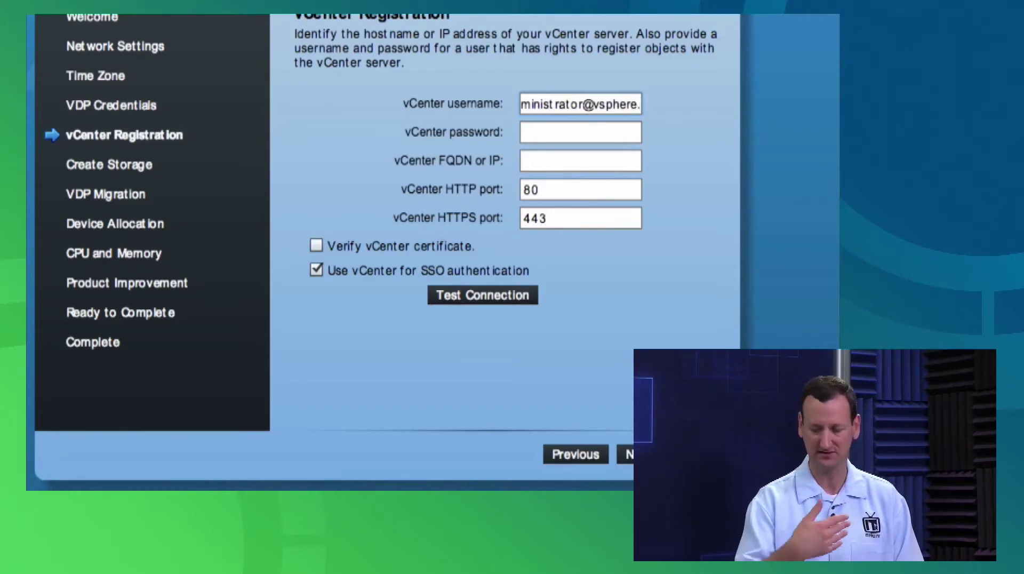
pyautogui.write('cal')
pyautogui.press('Tab')
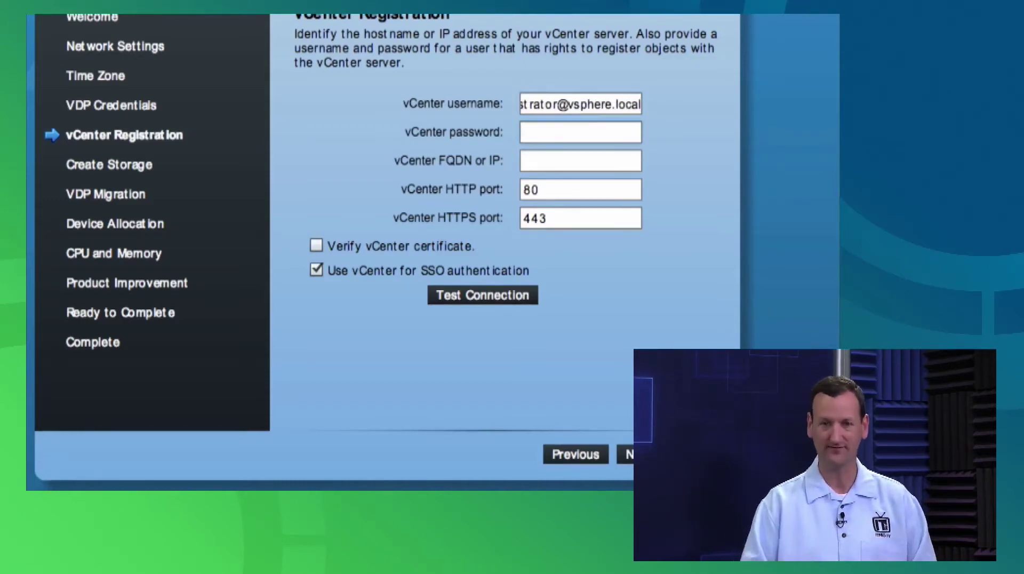
pyautogui.write('********')
pyautogui.press('Tab')
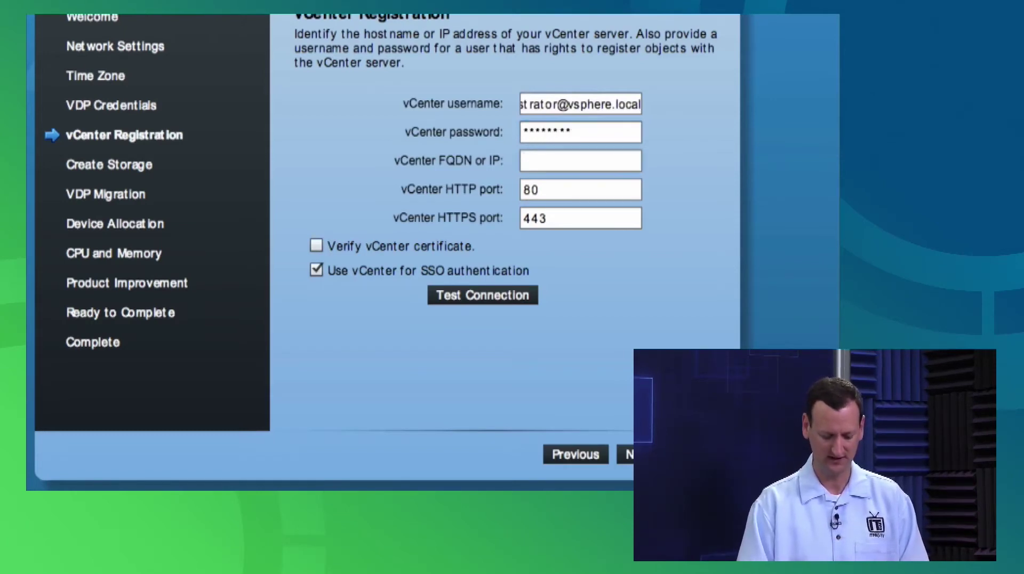
# Set the vCenter FQDN to win-server01.lab.itpro.tv, keep the default ports and test the connection.
pyautogui.write('w')
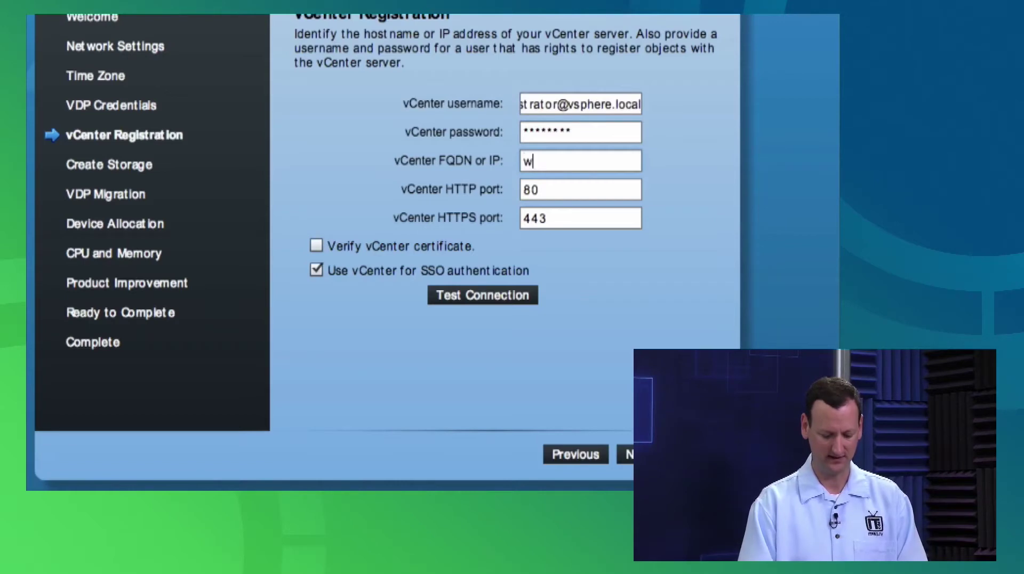
pyautogui.write('in-server01.')
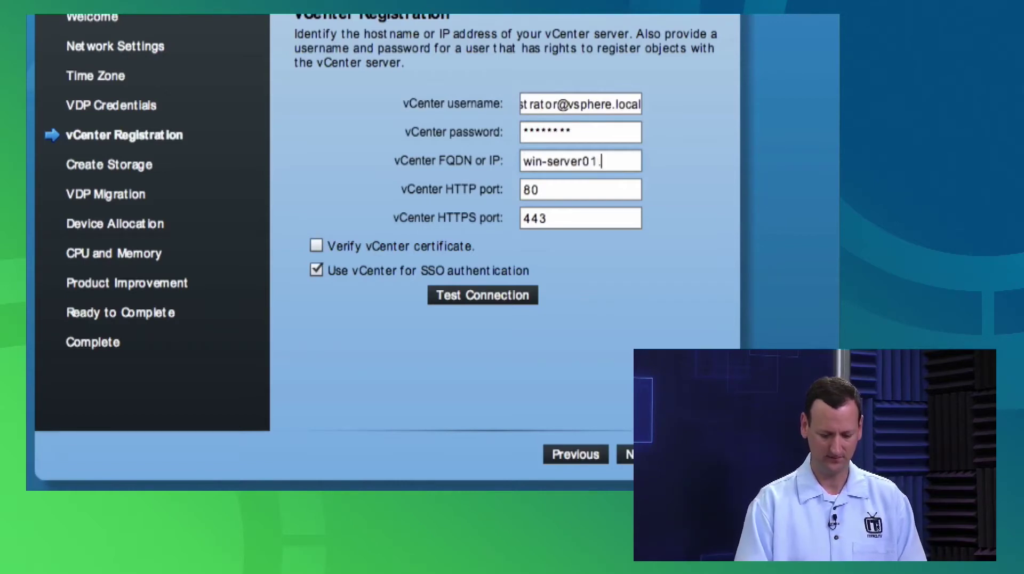
pyautogui.write('lab.itpro.tv')
pyautogui.press('Tab')
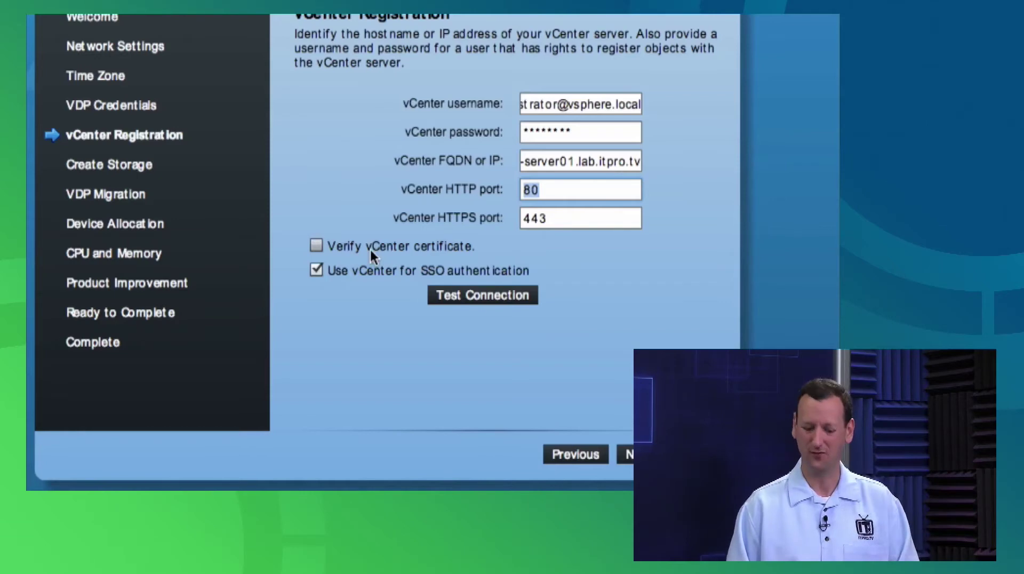
pyautogui.click(480, 300)
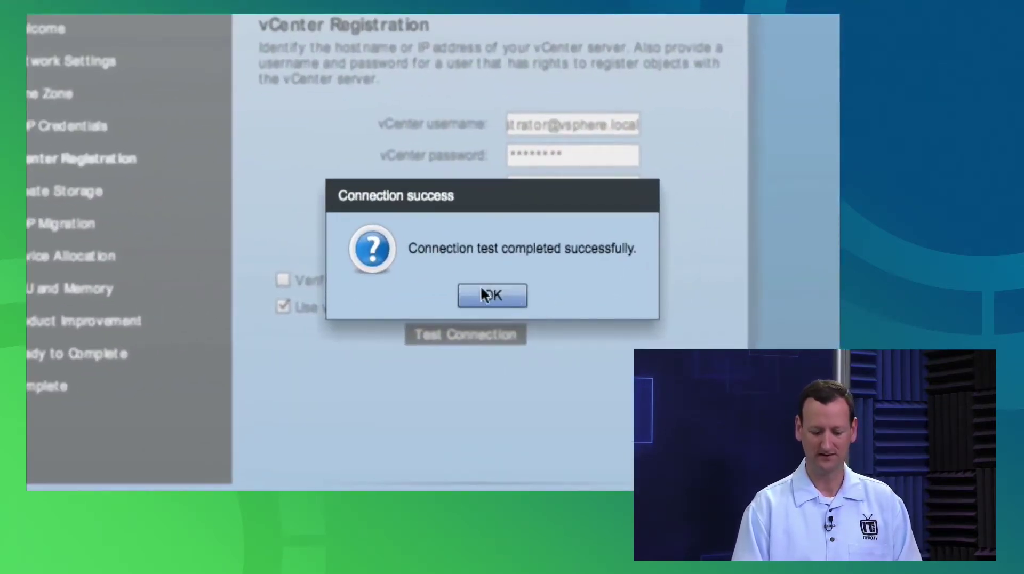
pyautogui.click(500, 293)
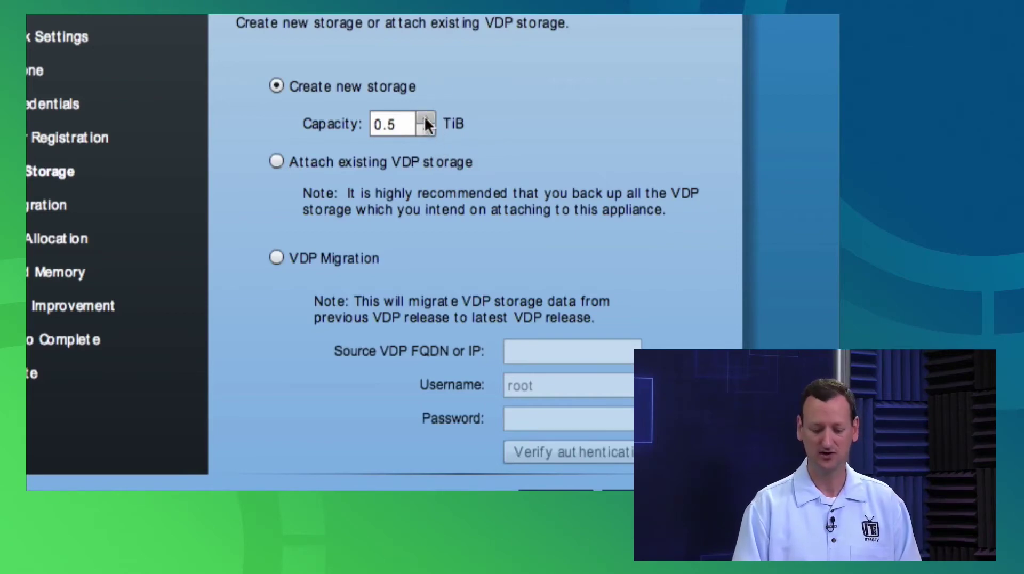
# Create new VDP storage with a capacity of 0.5 TiB and set its disk provisioning to Thin.
pyautogui.moveTo(424, 117); pyautogui.dragTo(425, 117)
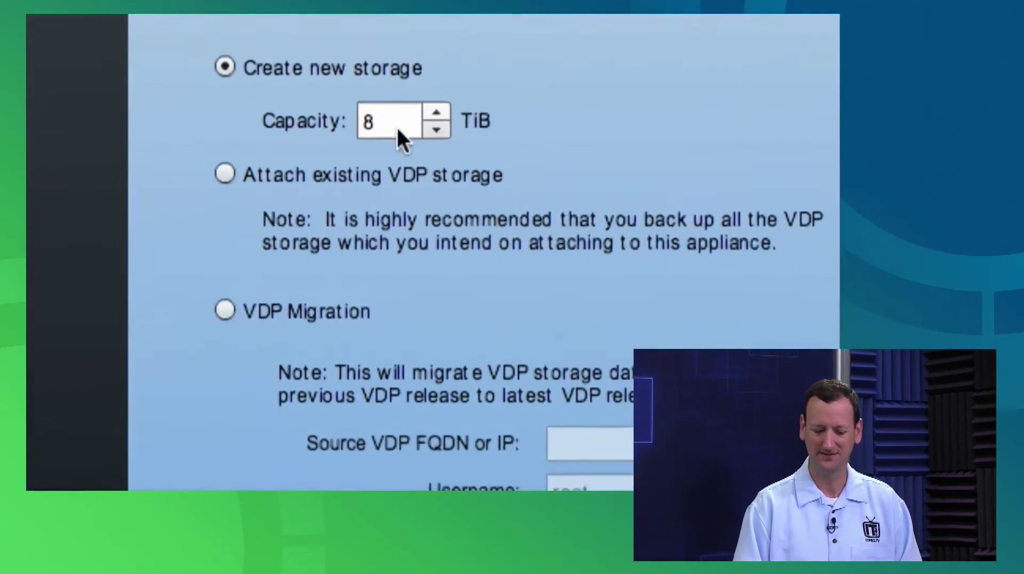
pyautogui.moveTo(447, 133); pyautogui.dragTo(446, 133)
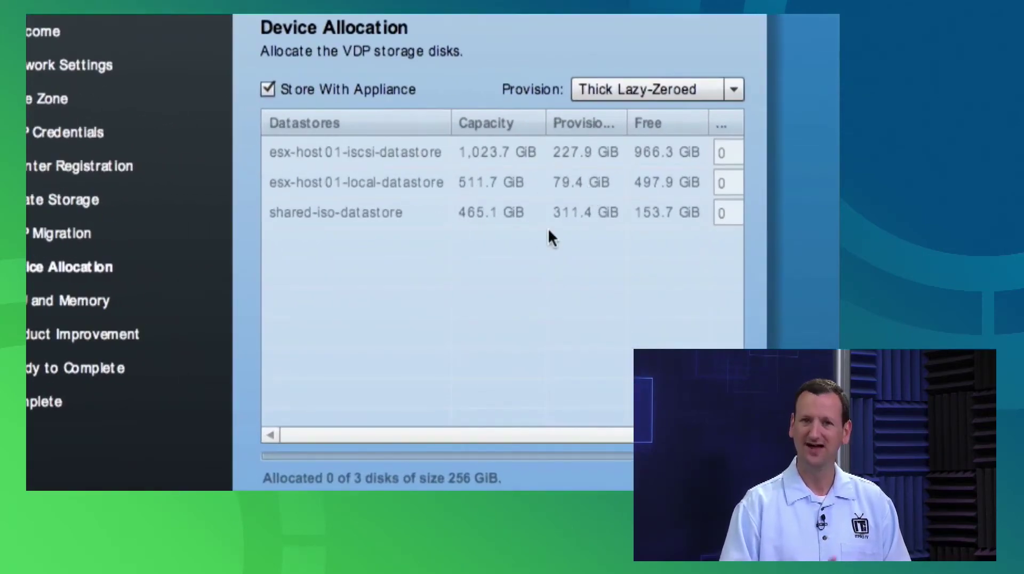
pyautogui.click(724, 91)
pyautogui.click(625, 161)
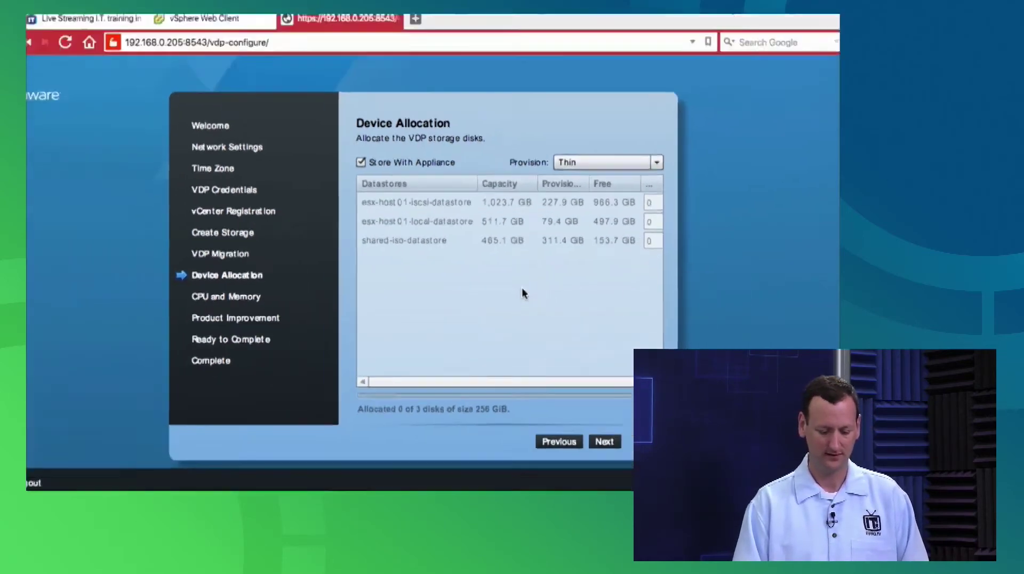
# Proceed from device allocation, apply the changes without the storage performance analysis, and confirm starting the storage configuration.
pyautogui.click(595, 425)
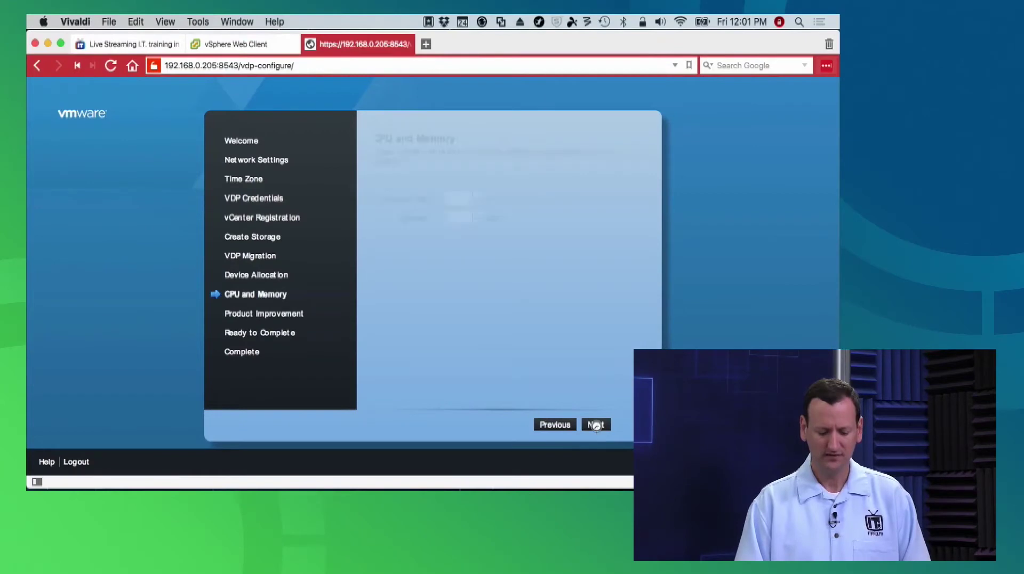
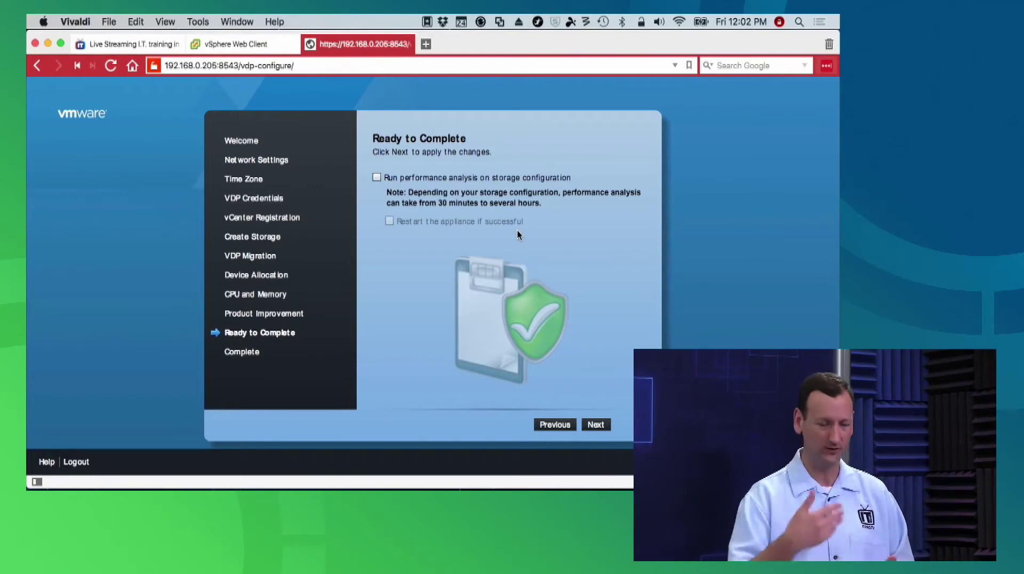
pyautogui.click(594, 424)
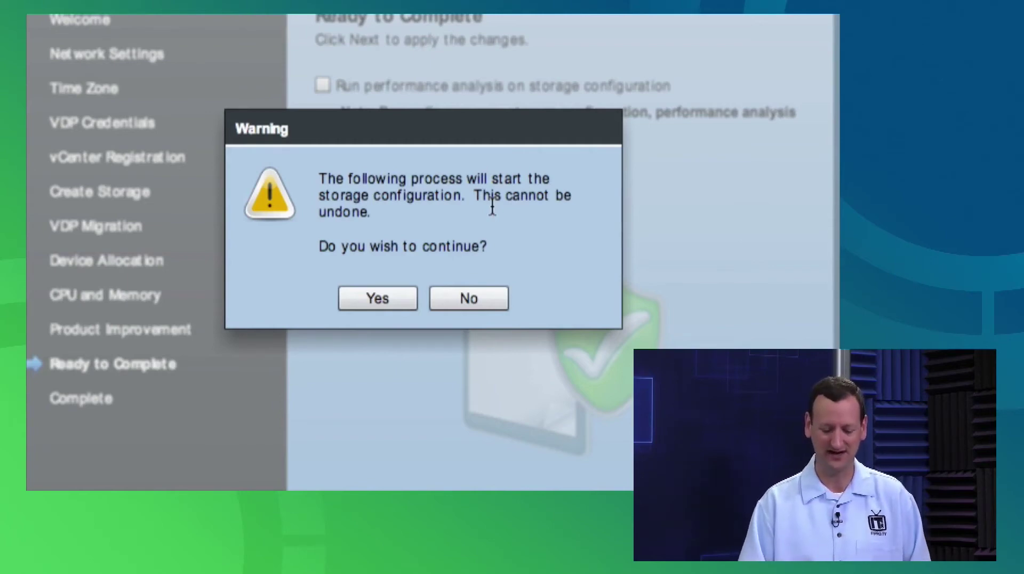
pyautogui.click(372, 306)
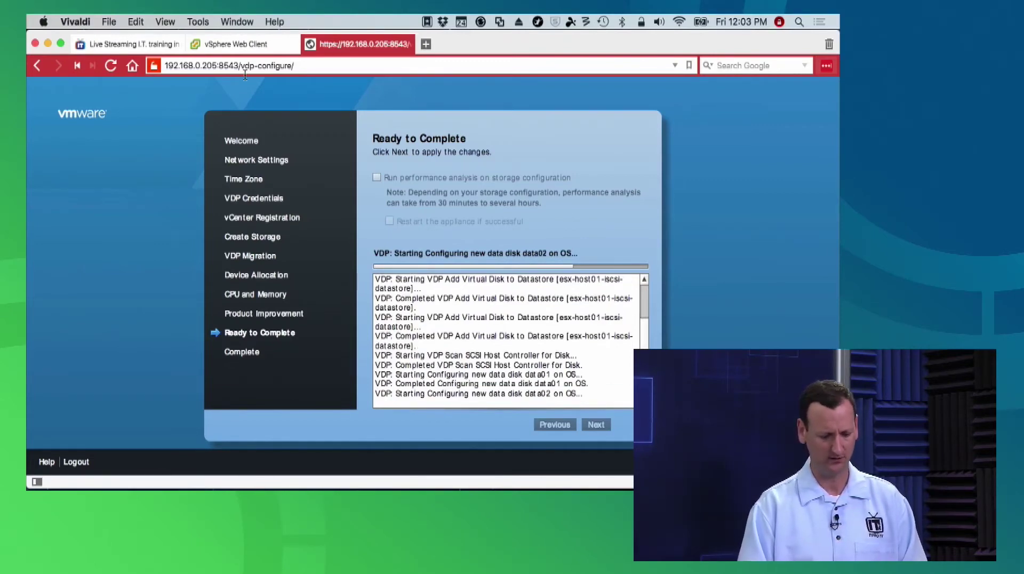
# Switch to the vSphere Web Client and show its home page of inventories, monitoring and administration.
pyautogui.click(199, 45)
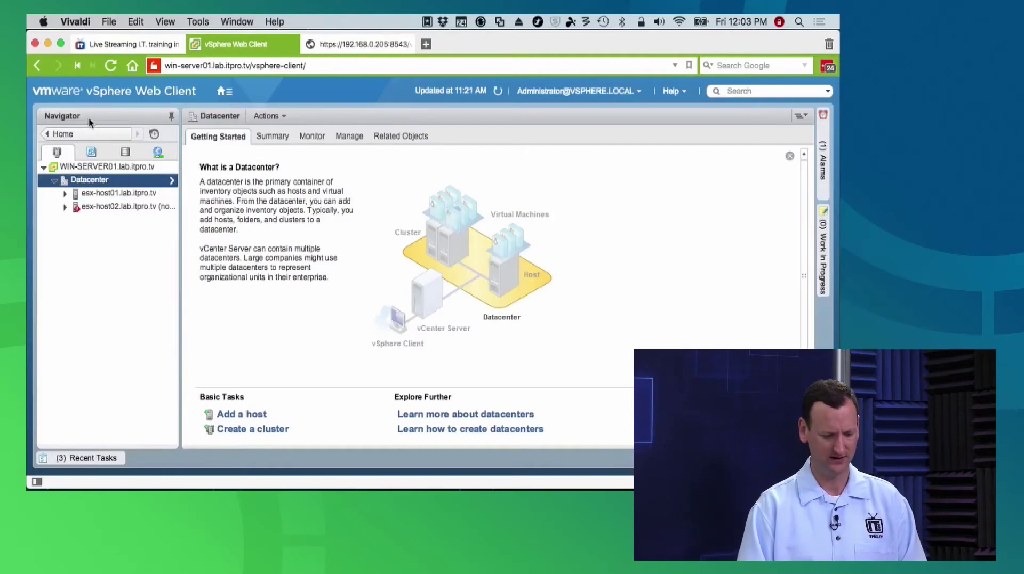
pyautogui.click(219, 93)
pyautogui.click(239, 104)
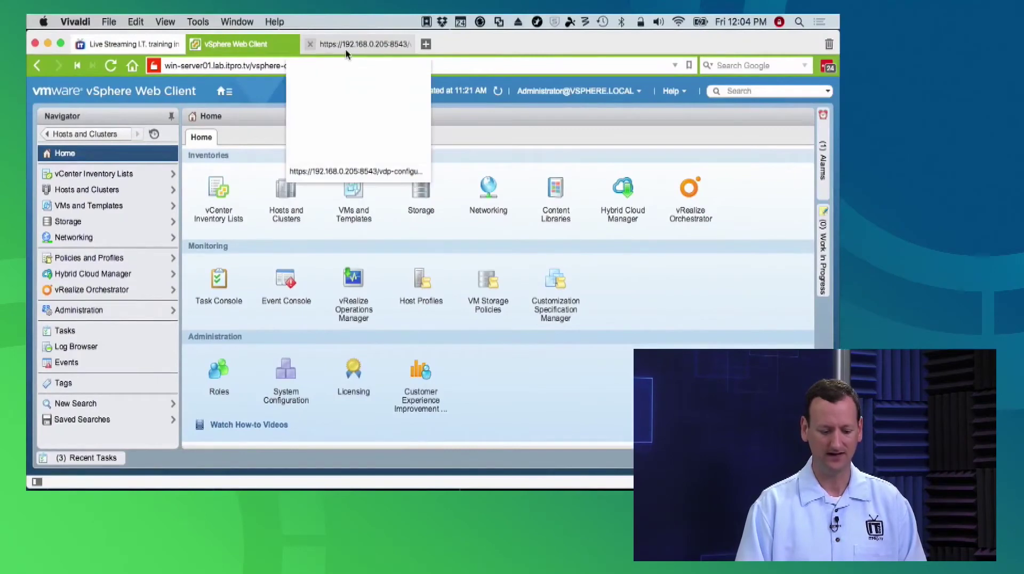
# Return to the VDP configuration wizard and restart the appliance immediately.
pyautogui.click(346, 50)
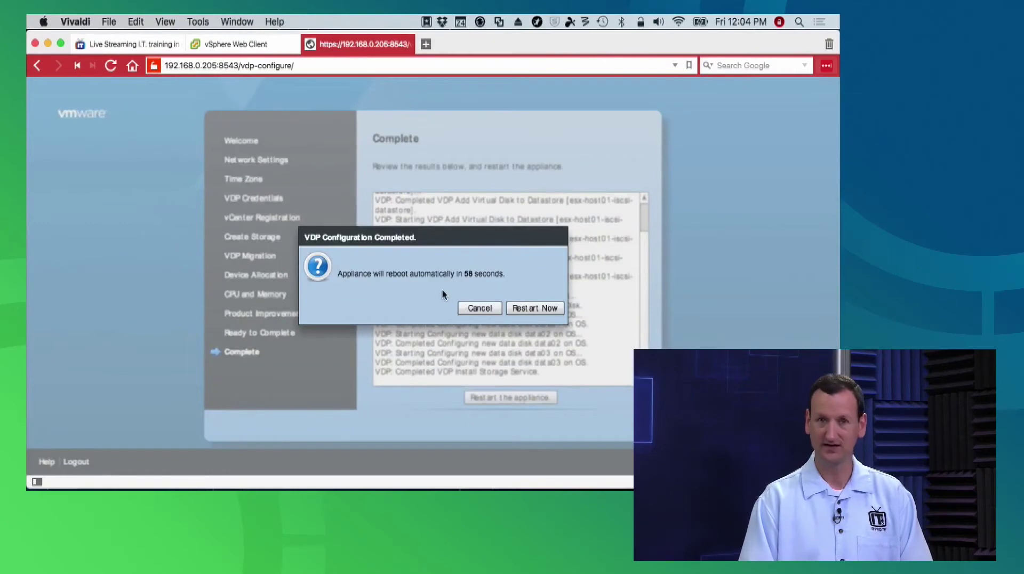
pyautogui.click(543, 309)
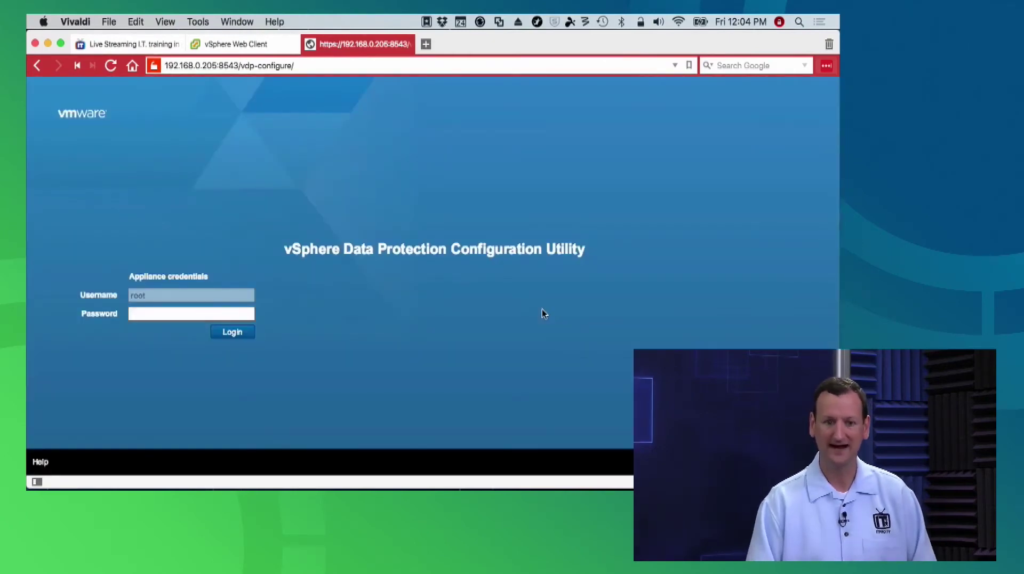
# Go back to the vSphere Web Client, show VDP01's summary under VMs and Templates and refresh it.
pyautogui.click(229, 44)
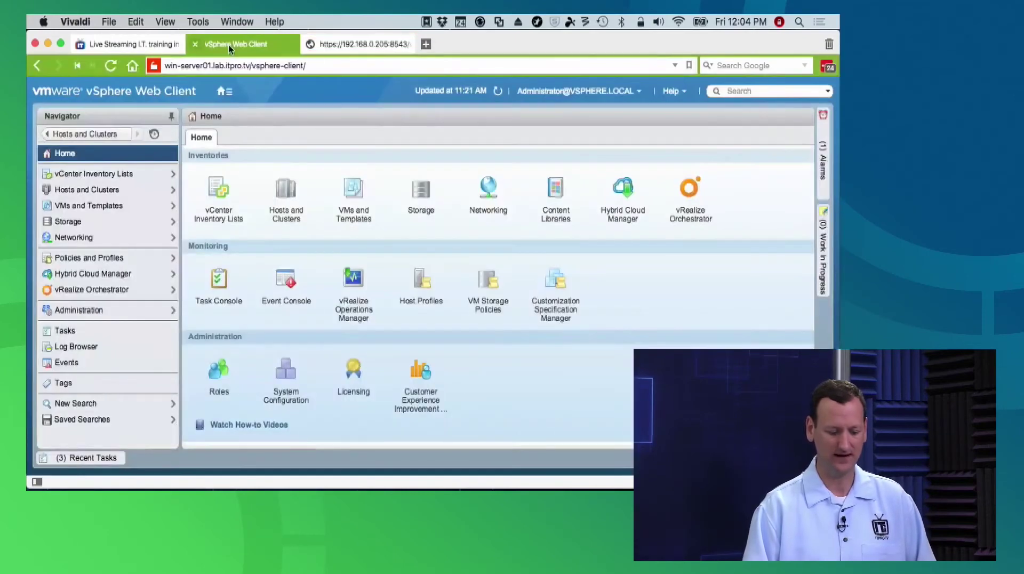
pyautogui.click(69, 206)
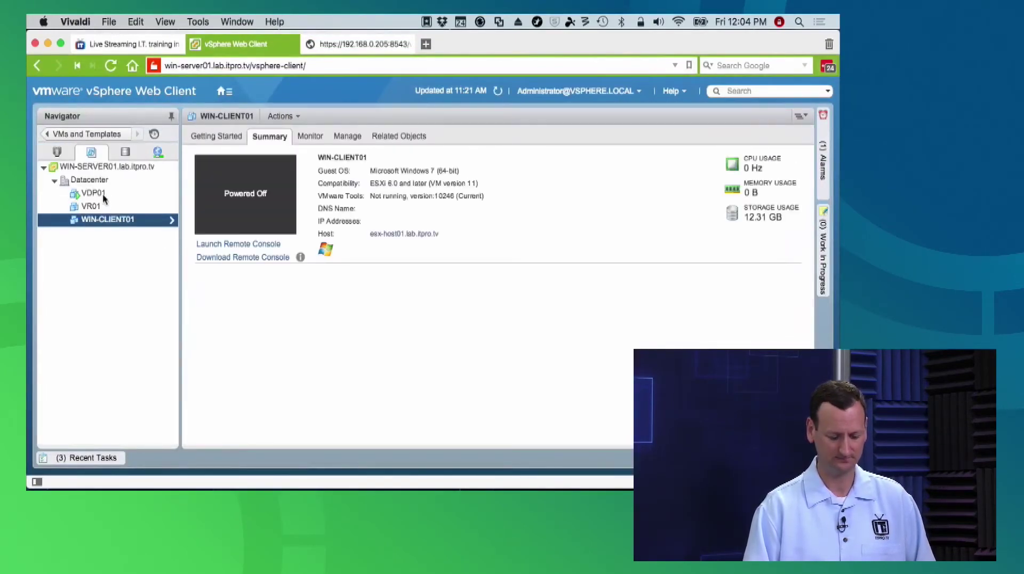
pyautogui.click(91, 196)
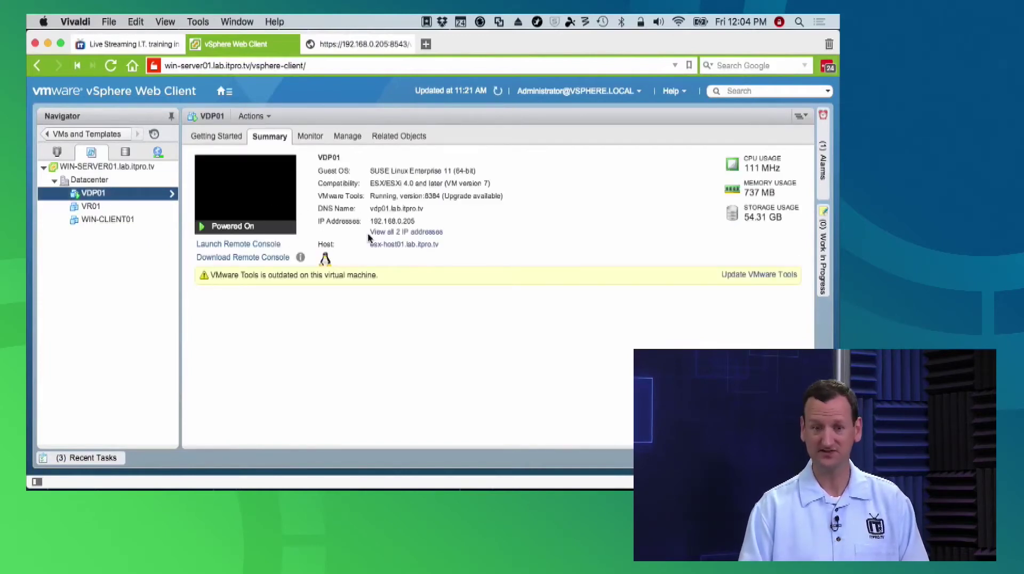
pyautogui.click(497, 92)
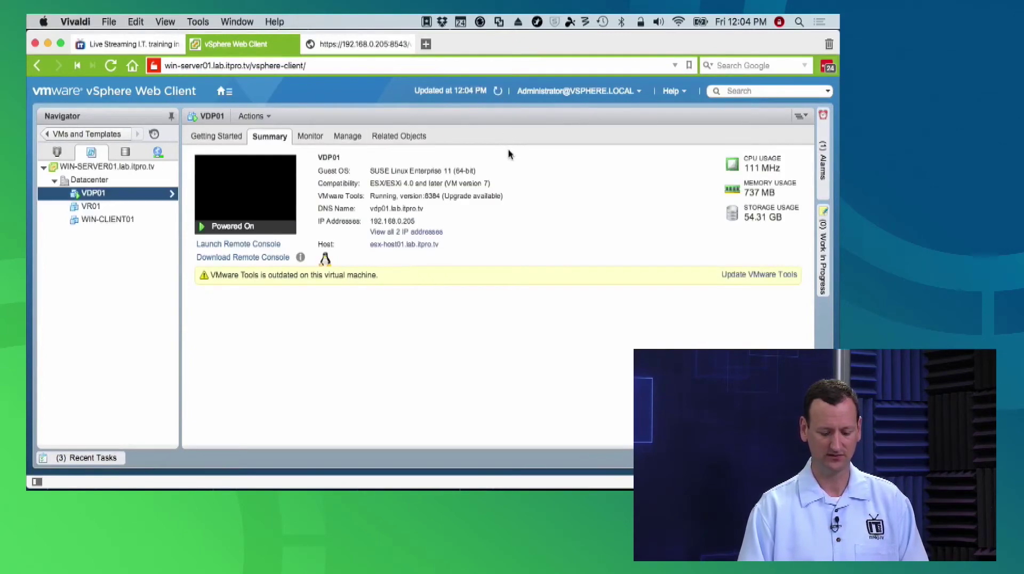
# Log out of the vSphere Web Client and log back in with the administrator user name and account password.
pyautogui.click(138, 197)
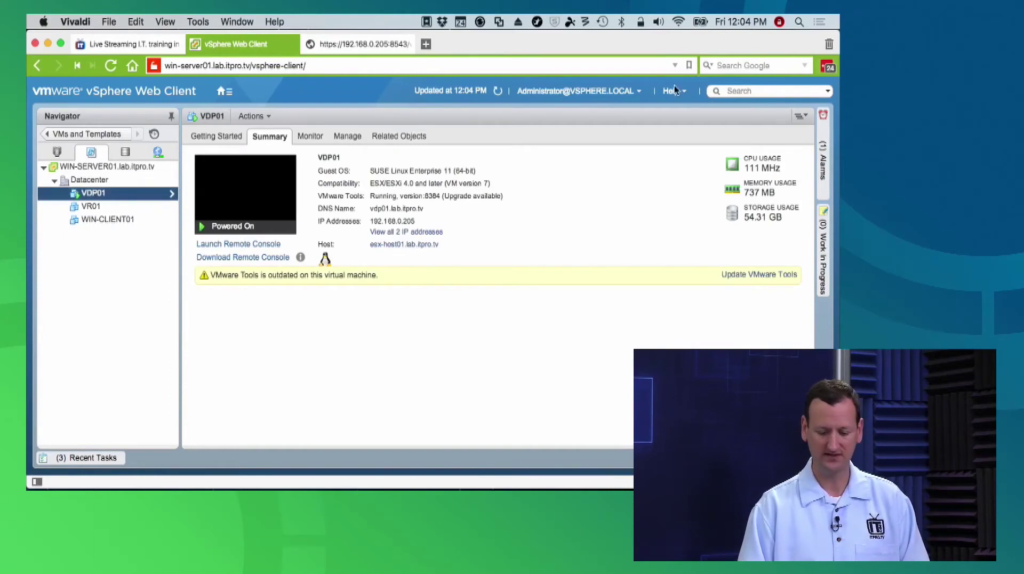
pyautogui.click(566, 94)
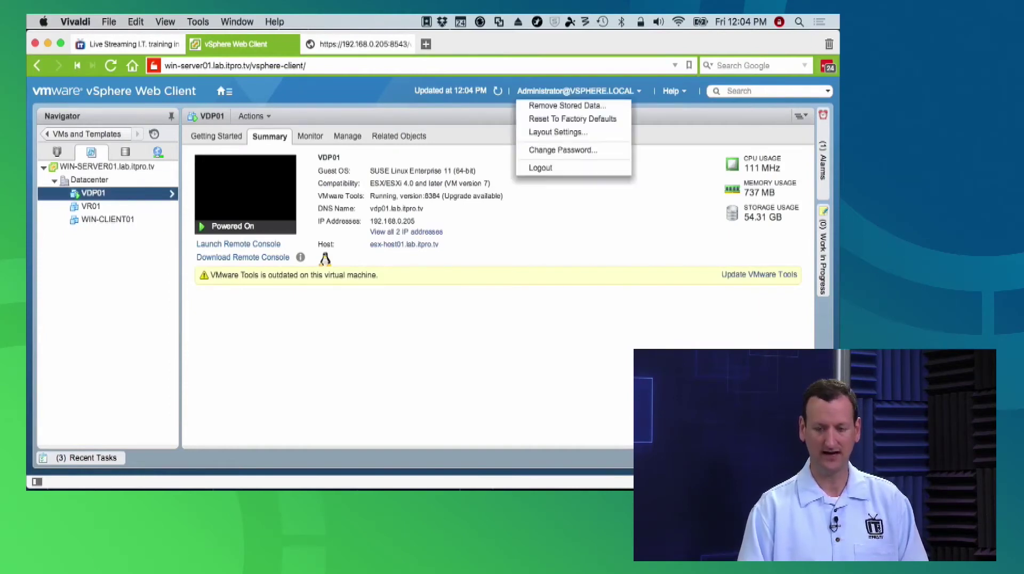
pyautogui.click(552, 171)
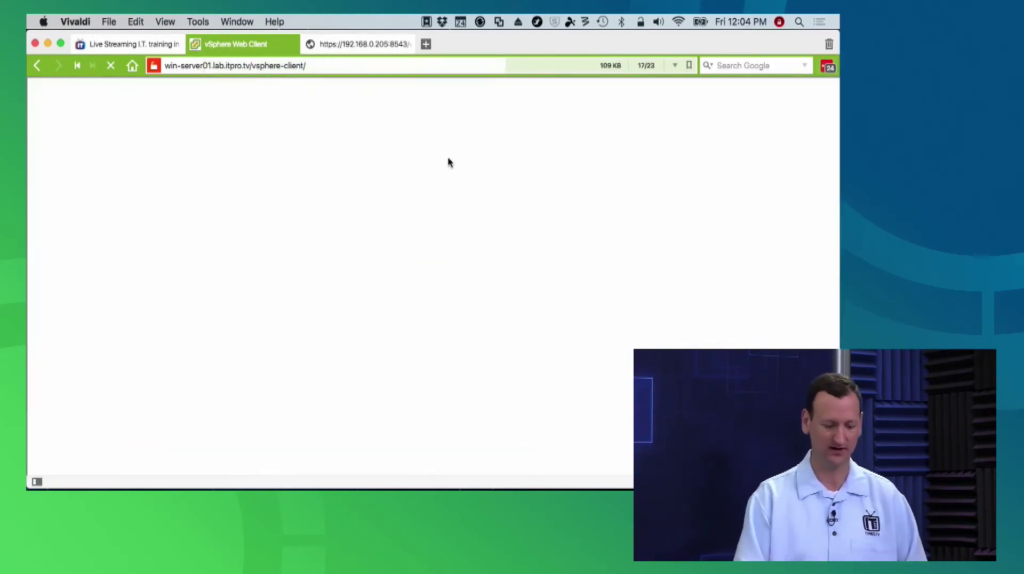
pyautogui.press('super+a')
pyautogui.write('administrator@vsphere.local')
pyautogui.press('Tab')
pyautogui.write('a•••••••')
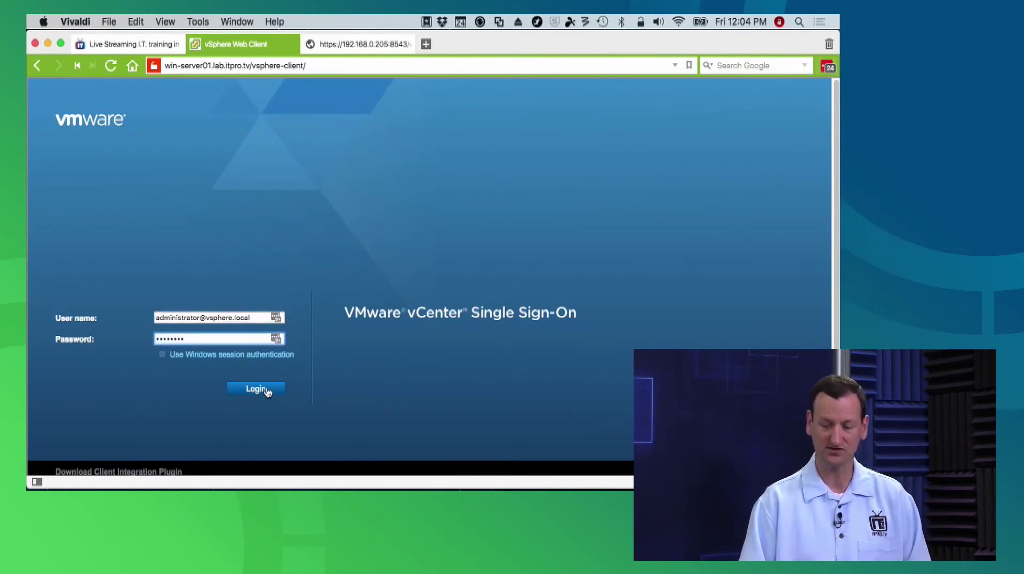
pyautogui.click(267, 391)
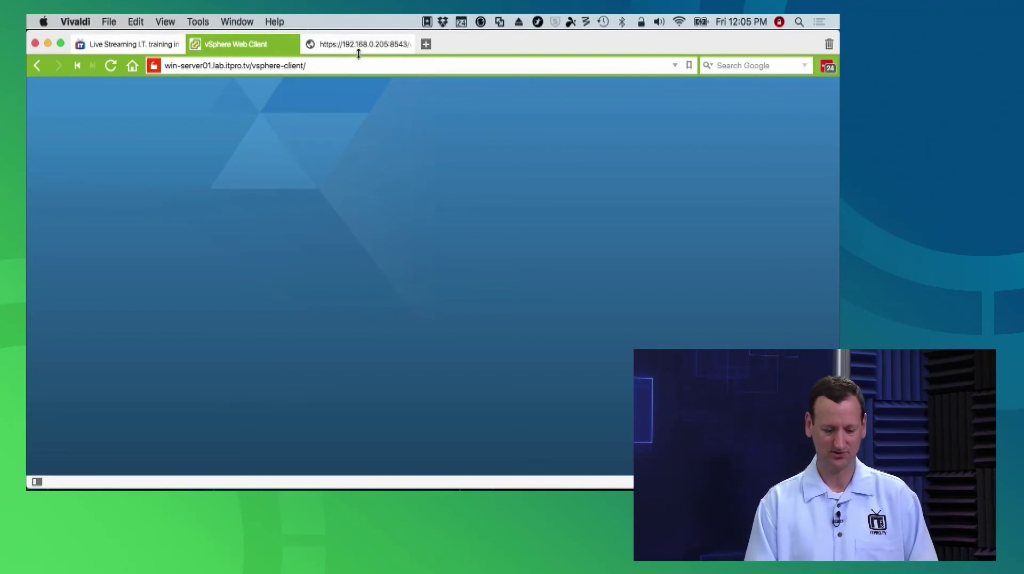
# Check the appliance details and service status on the VDP configuration page, then return to the vSphere Web Client.
pyautogui.moveTo(343, 46)
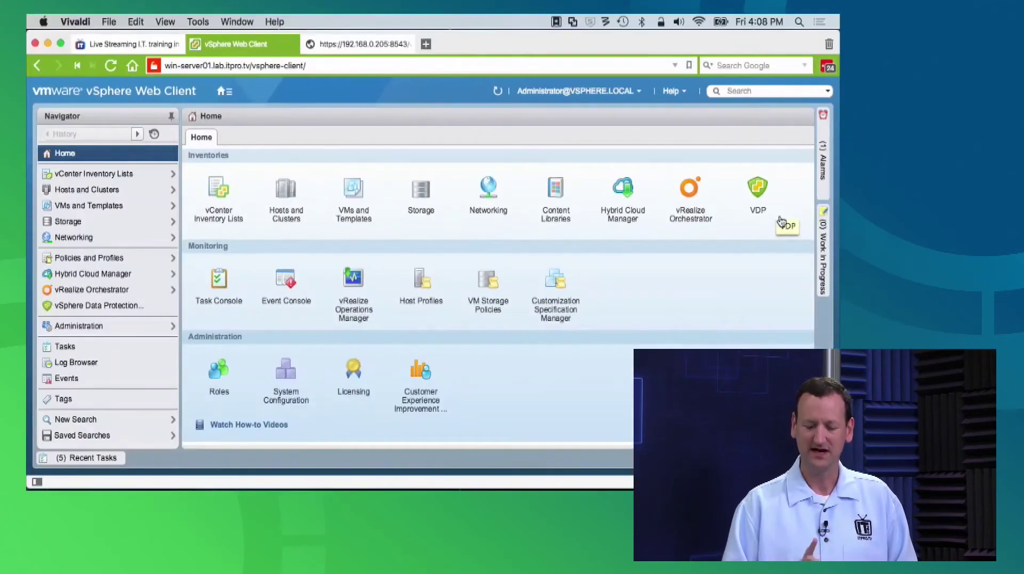
pyautogui.click(356, 45)
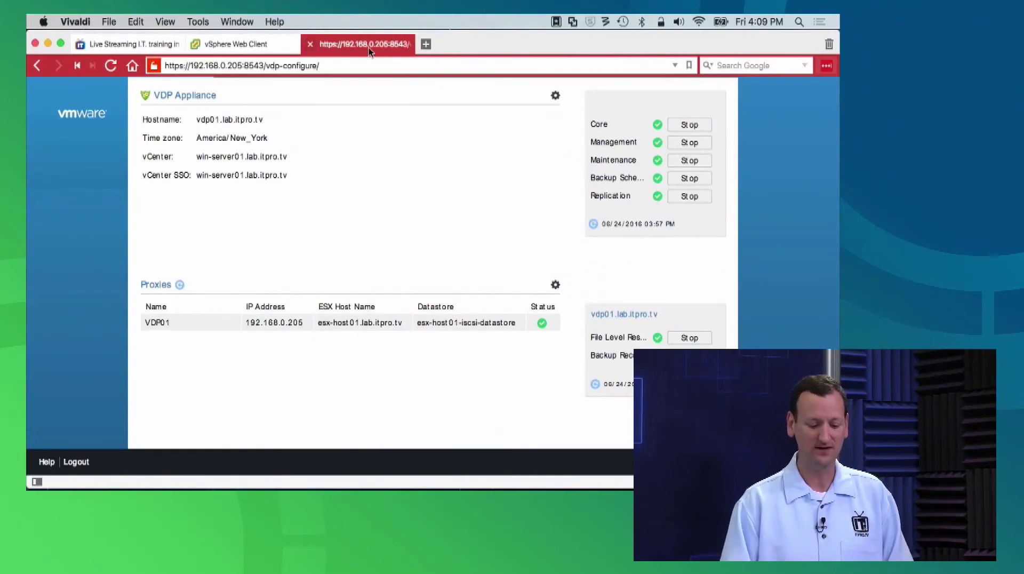
pyautogui.click(231, 44)
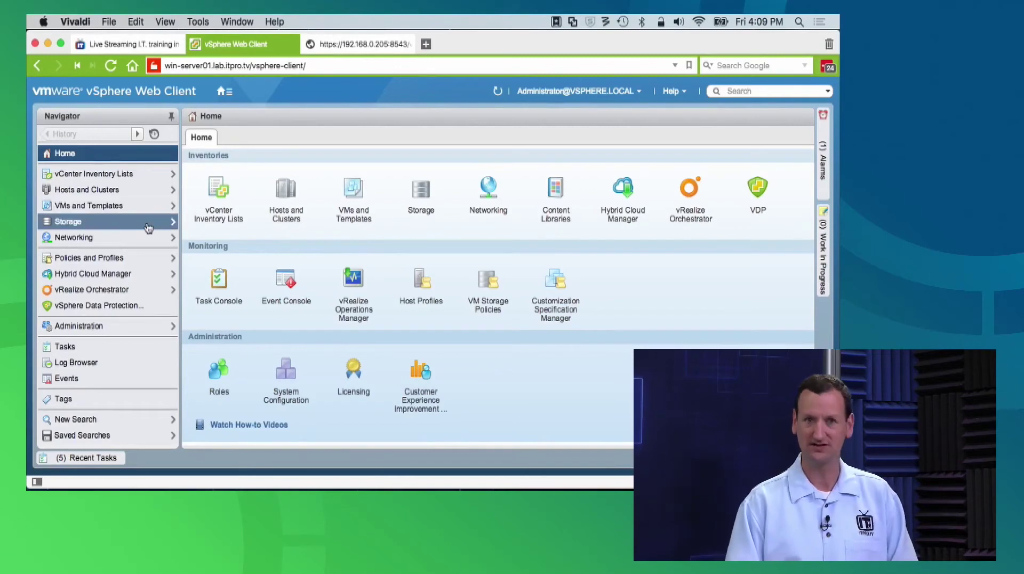
# Open vSphere Data Protection and connect to the VDP01 appliance.
pyautogui.click(95, 309)
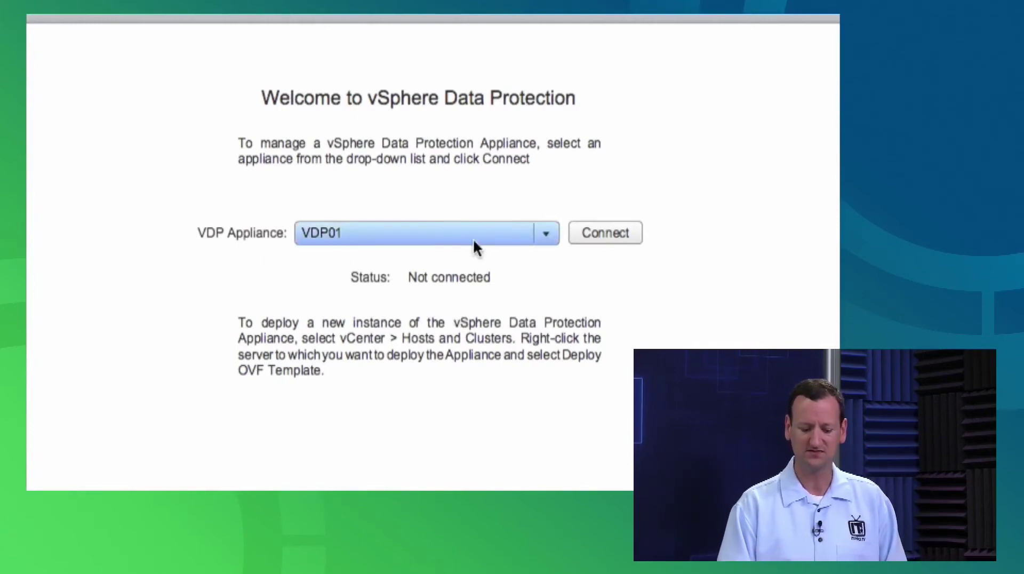
pyautogui.click(537, 235)
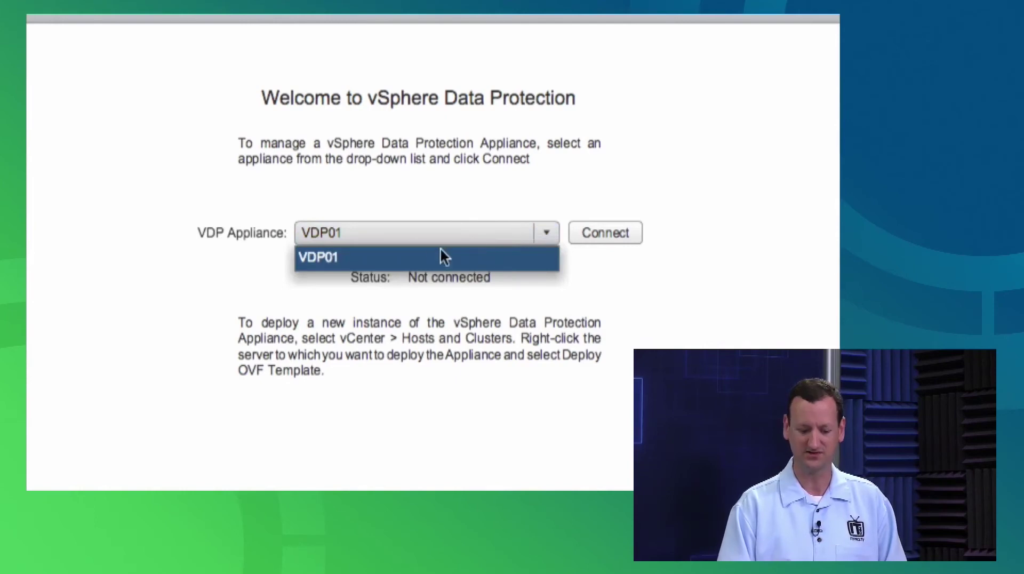
pyautogui.click(414, 235)
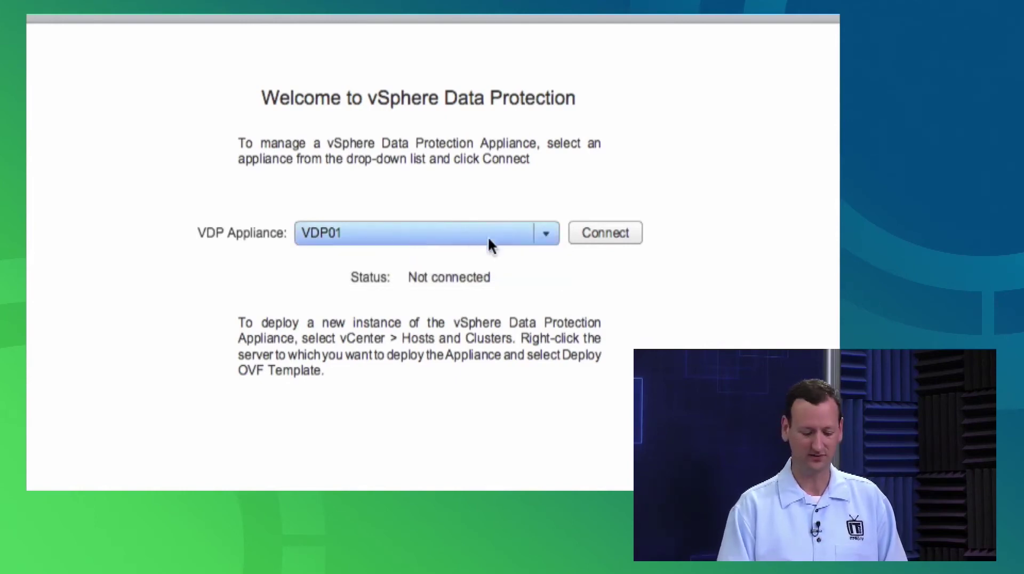
pyautogui.click(621, 241)
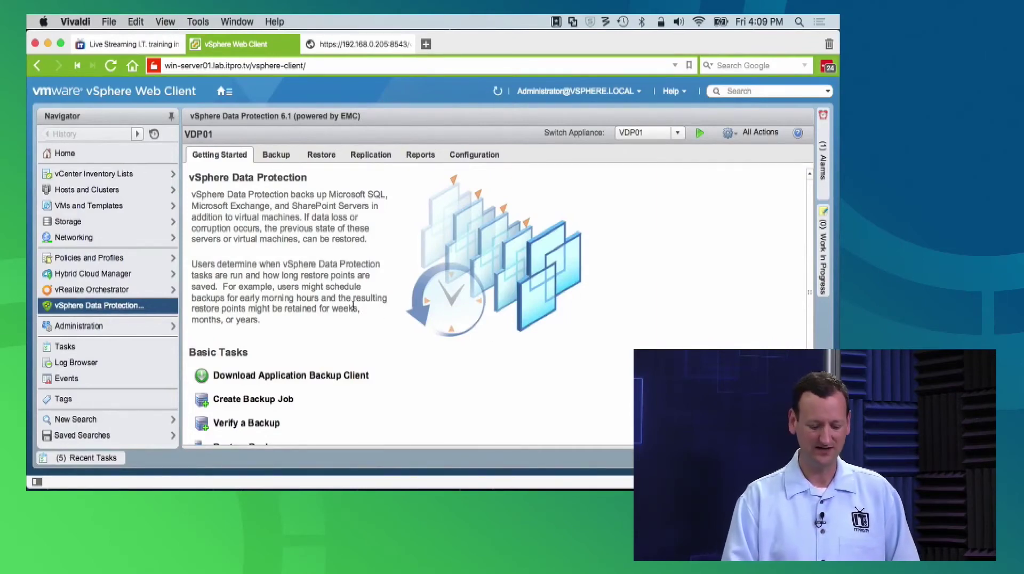
# Look through VDP01's getting started information and its list of backup jobs.
pyautogui.scroll(-1, 336, 290)
pyautogui.scroll(-3, 337, 291)
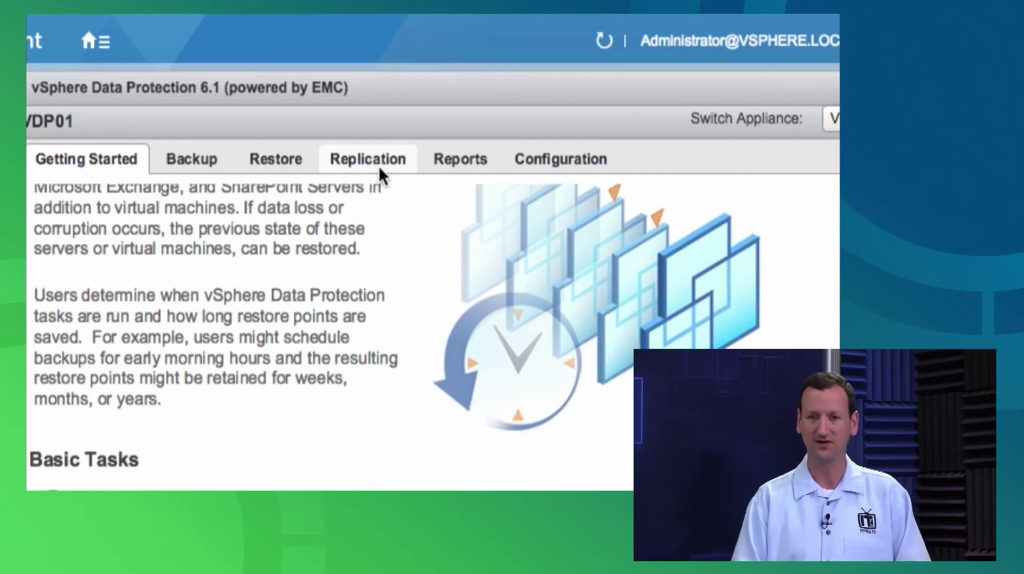
pyautogui.click(178, 159)
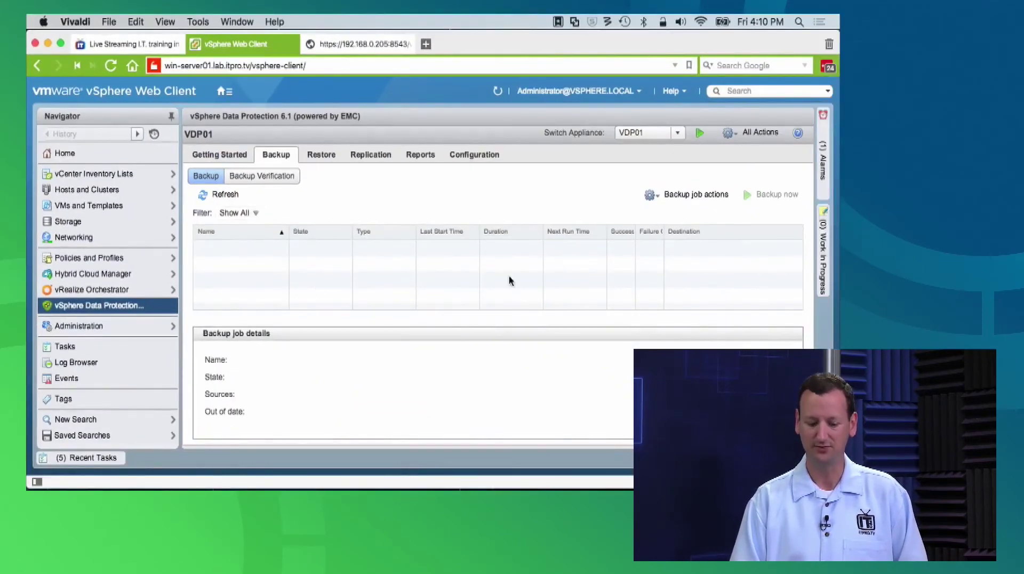
# Start a new backup job from the basic tasks, with Guest Images as job type and Full Image as data type.
pyautogui.click(219, 154)
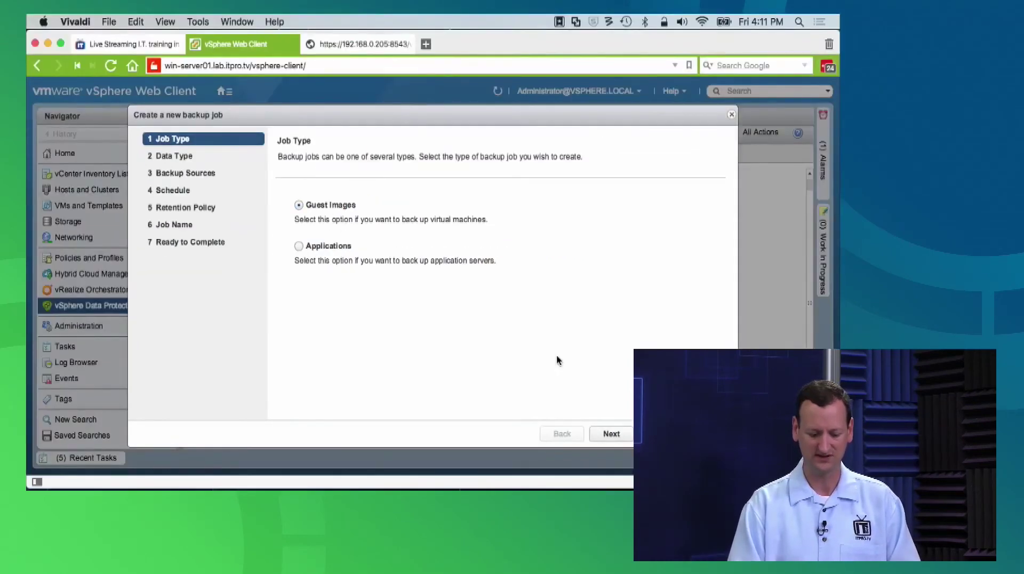
pyautogui.click(614, 431)
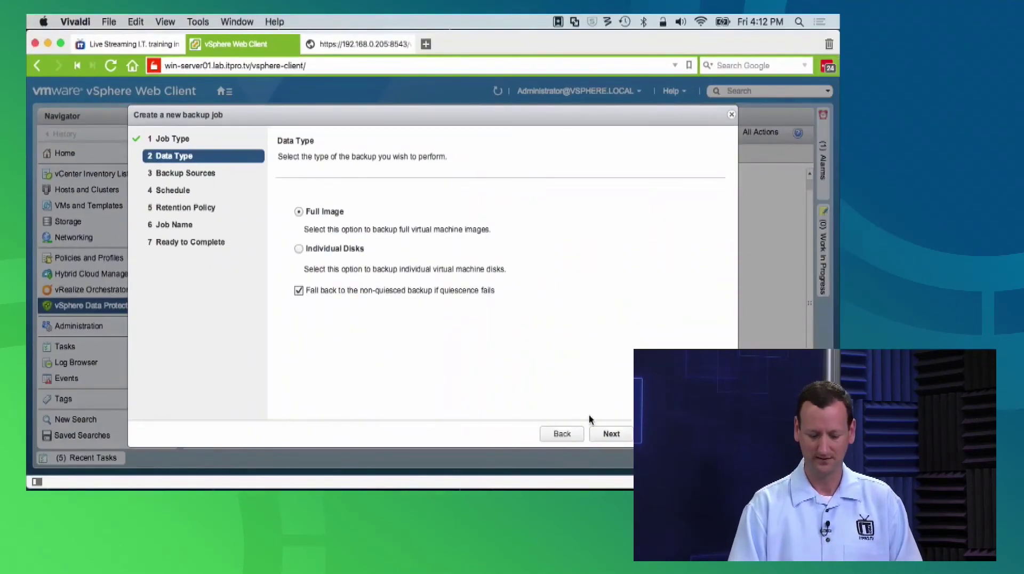
pyautogui.click(607, 434)
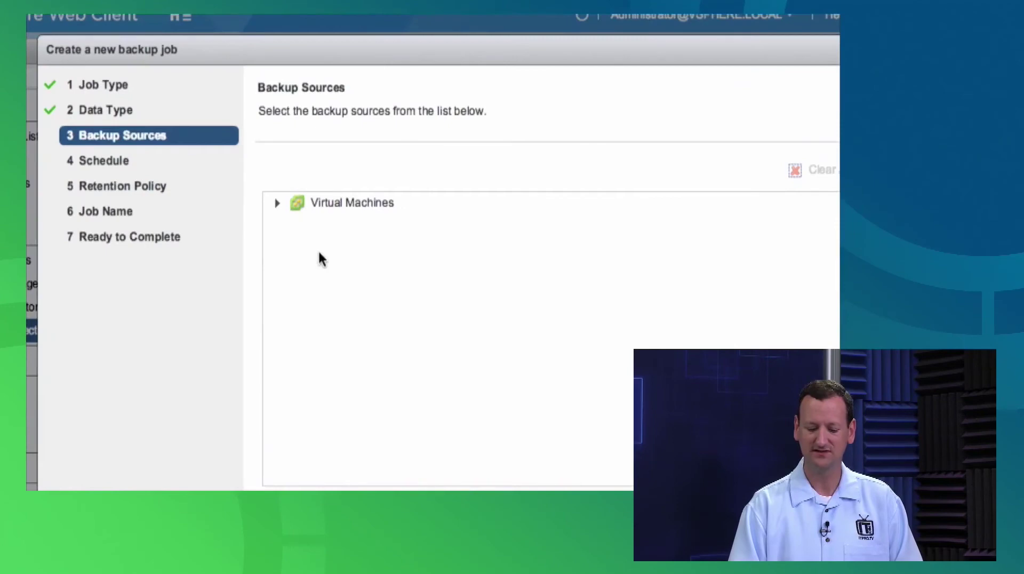
# Choose the virtual machine WIN-CLIENT01 under esx-host01.lab.itpro.tv as the backup source and proceed to the schedule.
pyautogui.click(290, 219)
pyautogui.click(292, 224)
pyautogui.click(310, 246)
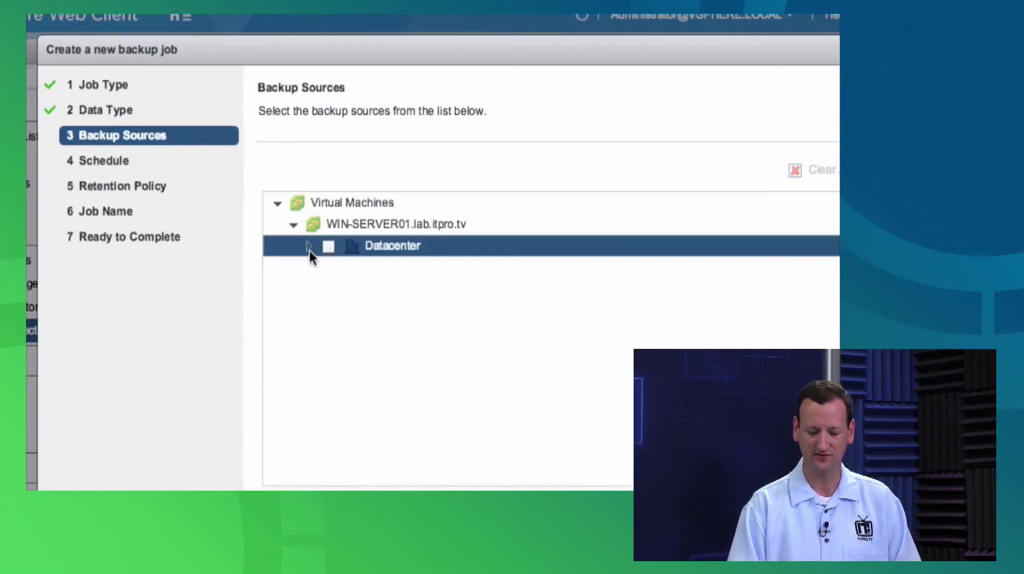
pyautogui.click(325, 268)
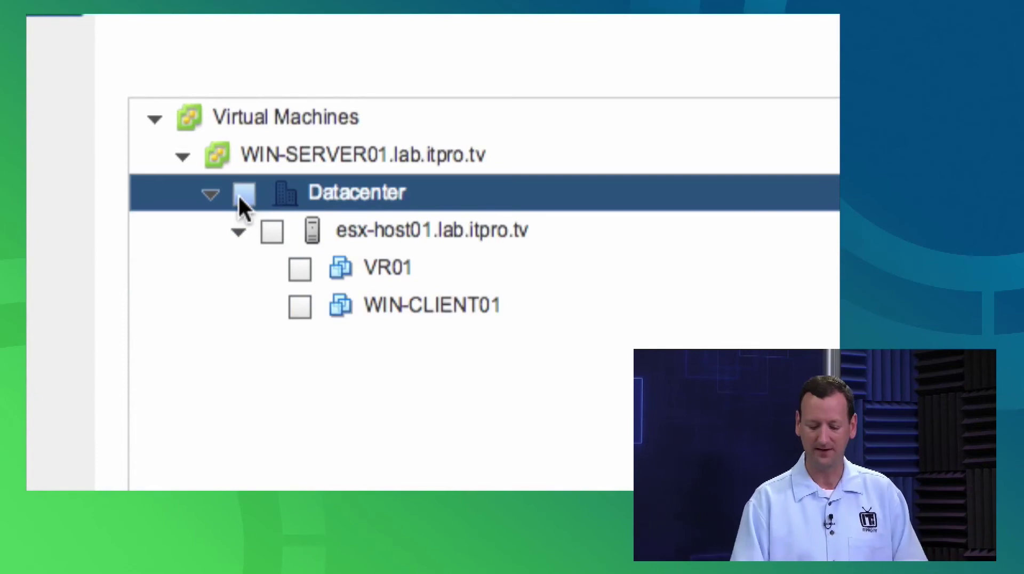
pyautogui.click(297, 311)
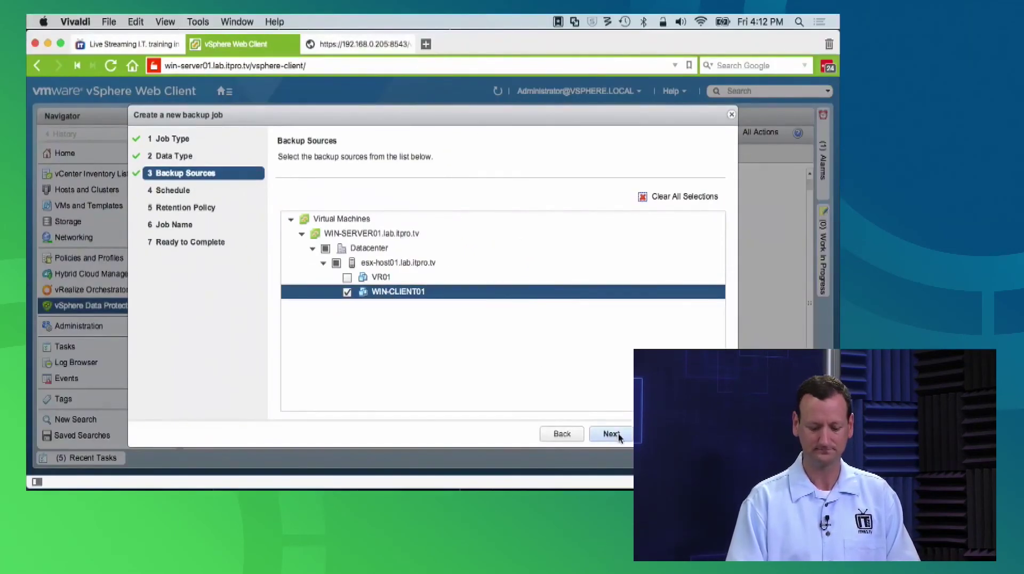
pyautogui.click(612, 434)
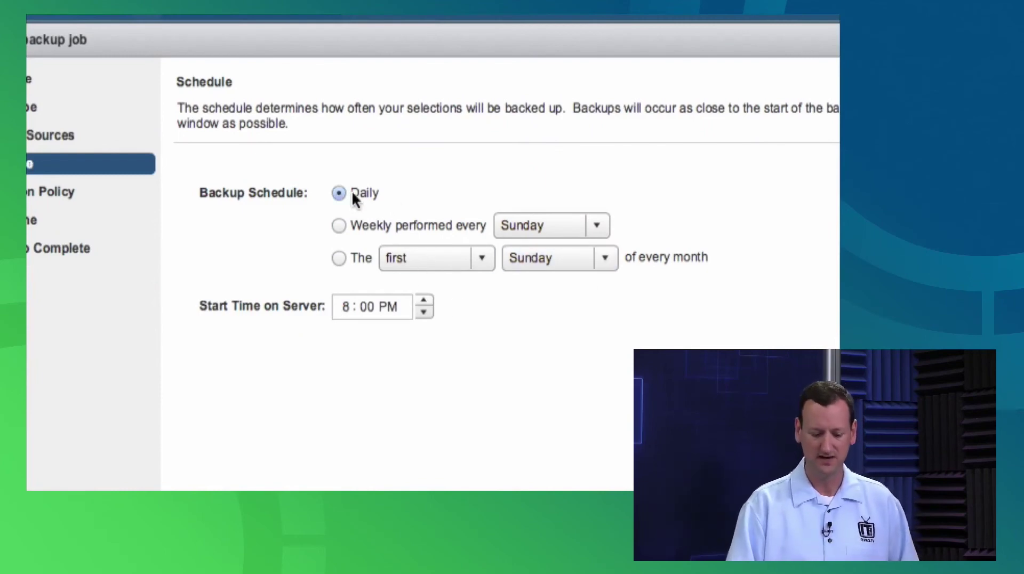
# Set the daily backup's start time on the server to 1:00 AM and proceed to the retention policy.
pyautogui.click(367, 306)
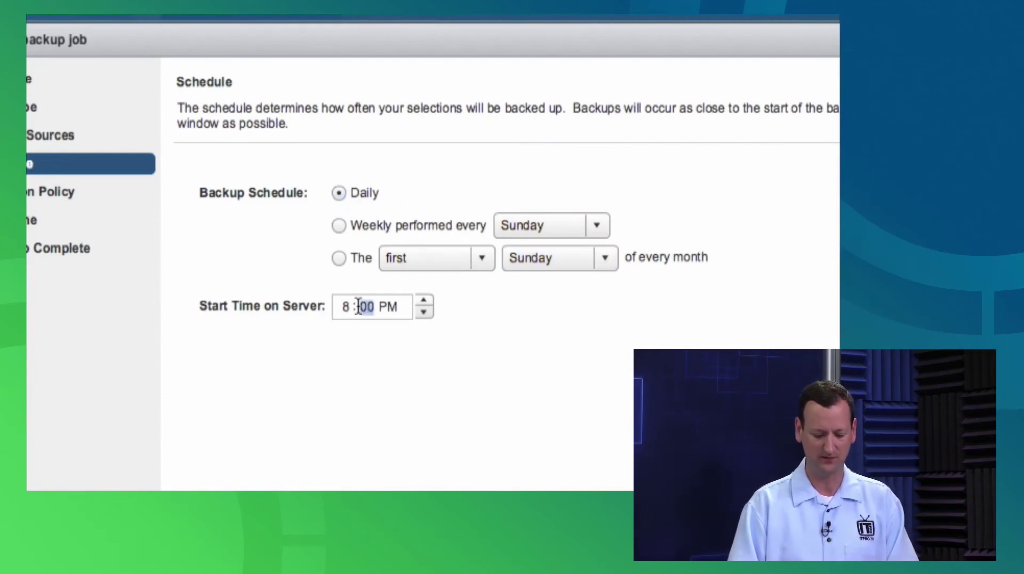
pyautogui.click(346, 307)
pyautogui.write('1')
pyautogui.click(384, 307)
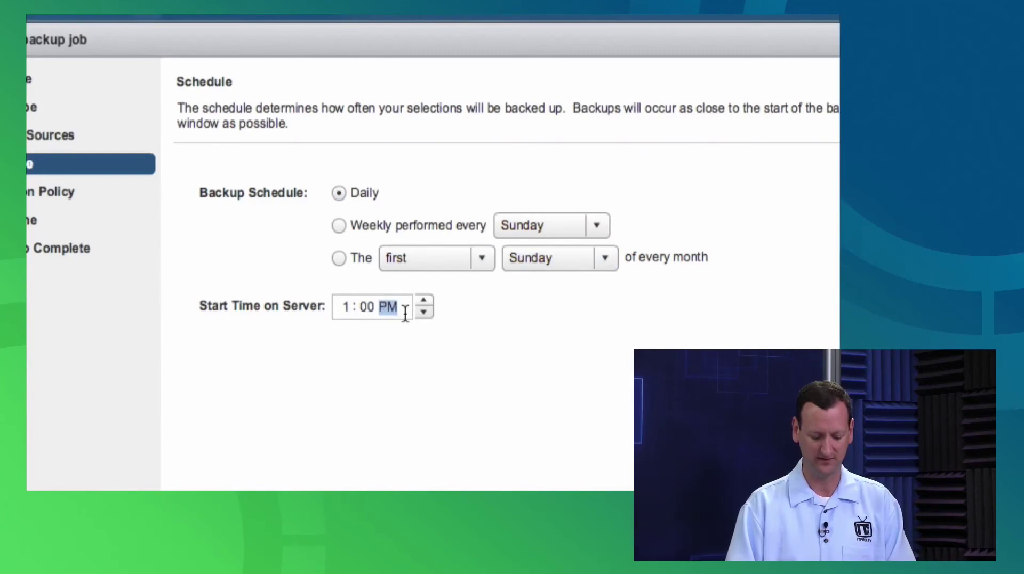
pyautogui.write('am')
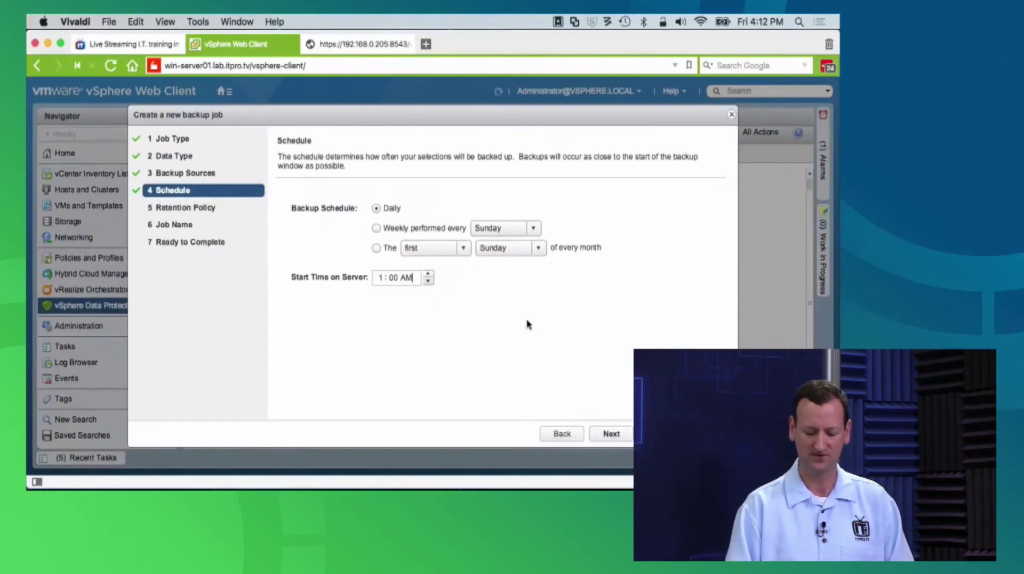
pyautogui.click(616, 434)
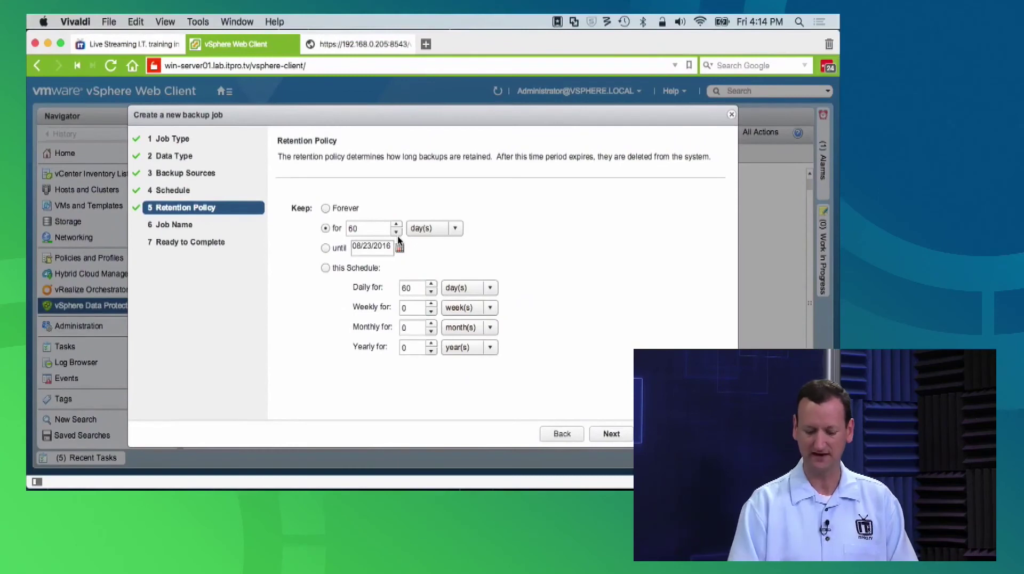
# Set the retention policy to keep backups for 30 days and proceed to the job name.
pyautogui.moveTo(376, 229); pyautogui.dragTo(318, 228)
pyautogui.write('30')
pyautogui.press('Tab')
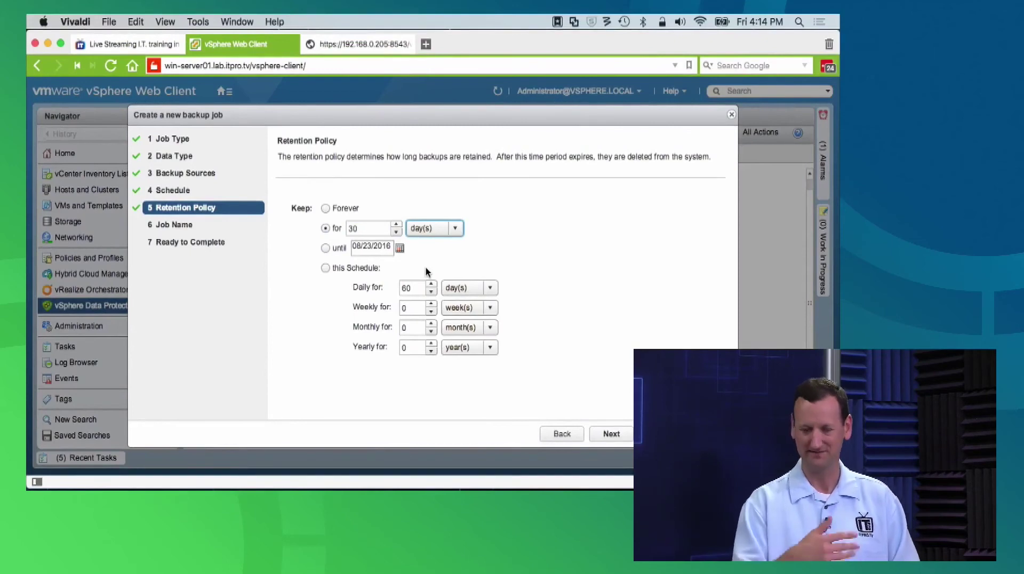
pyautogui.click(610, 433)
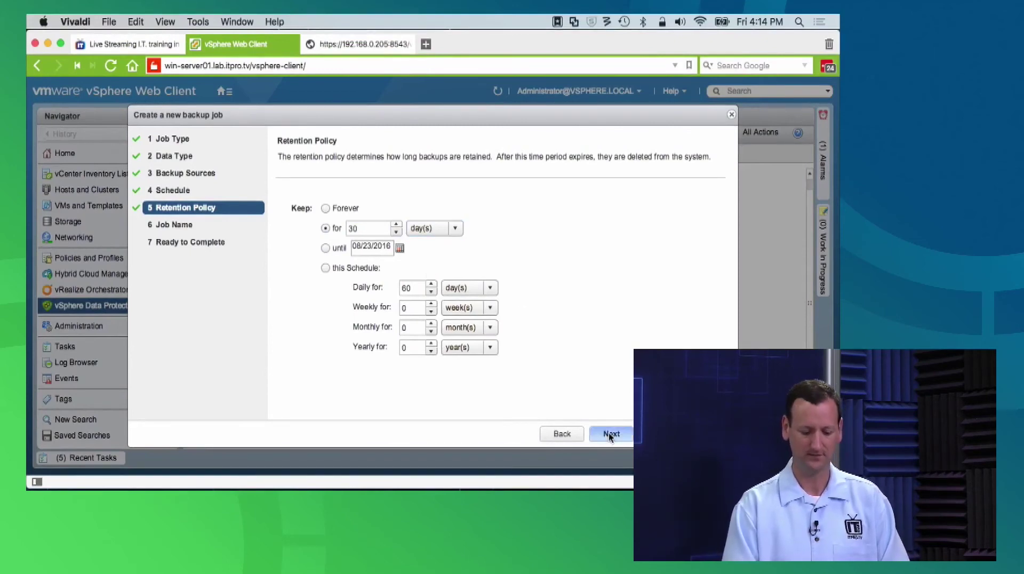
# Name the backup job Windows Client, finish the wizard and acknowledge the job's creation.
pyautogui.click(375, 208)
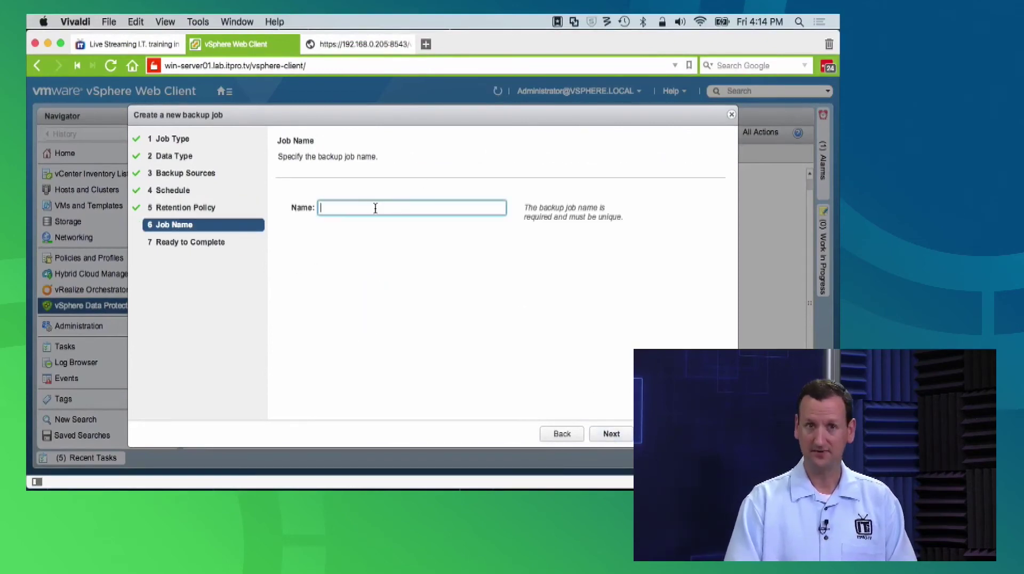
pyautogui.write('Windows Client')
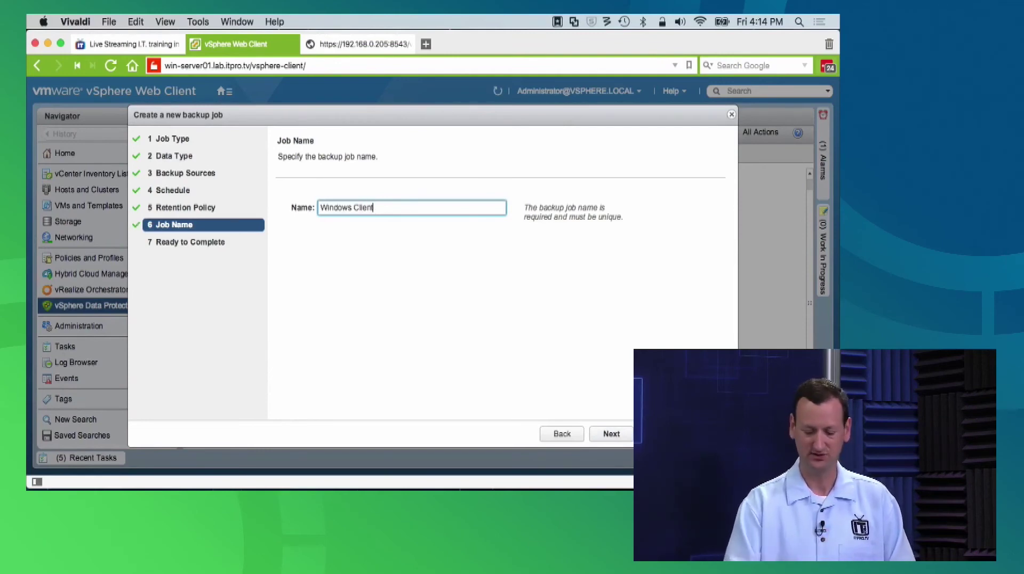
pyautogui.click(611, 434)
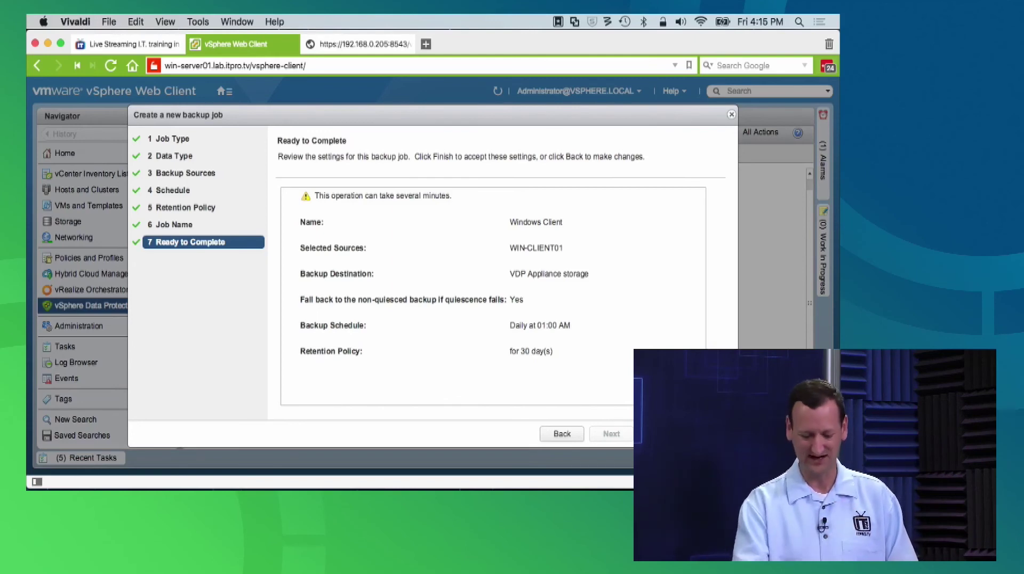
pyautogui.click(661, 434)
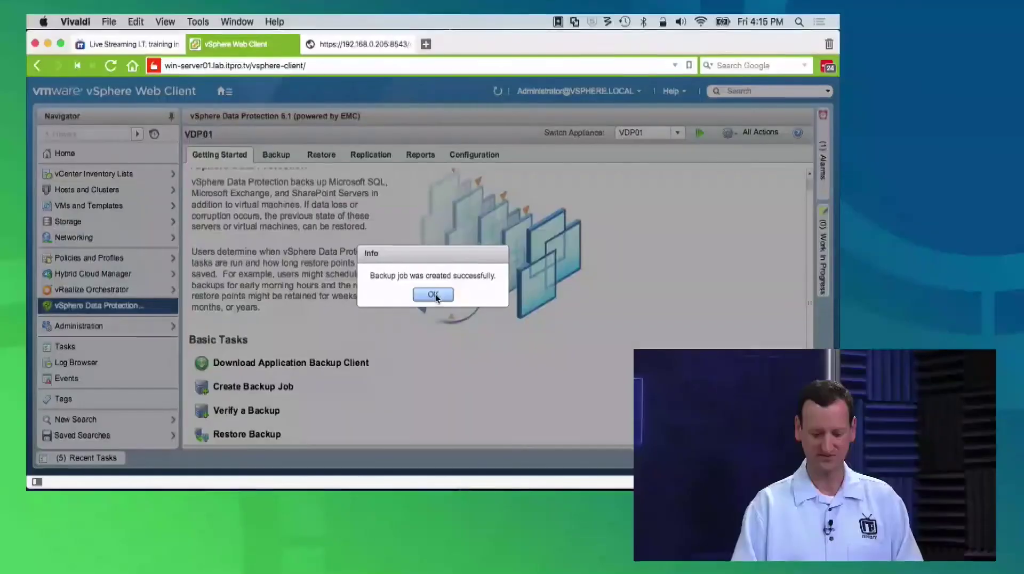
pyautogui.click(433, 294)
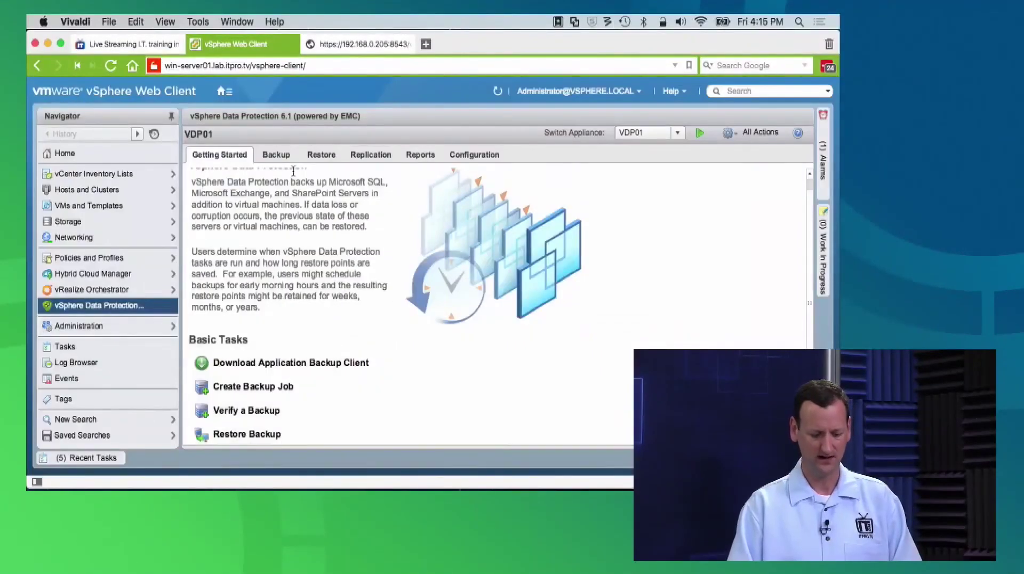
# Run the Windows Client backup job immediately for all sources and refresh the list of backup jobs.
pyautogui.click(277, 156)
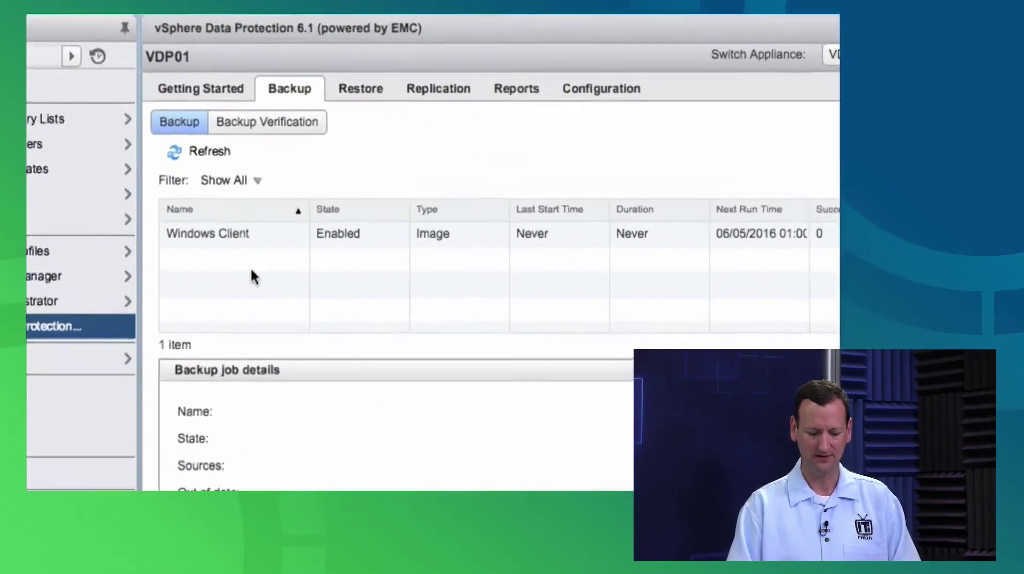
pyautogui.click(213, 238)
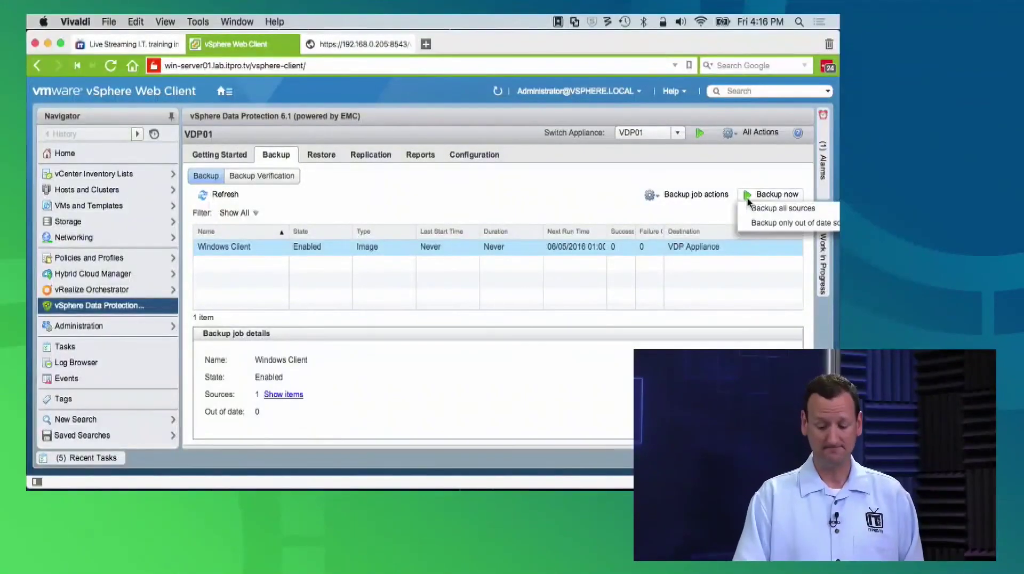
pyautogui.click(771, 209)
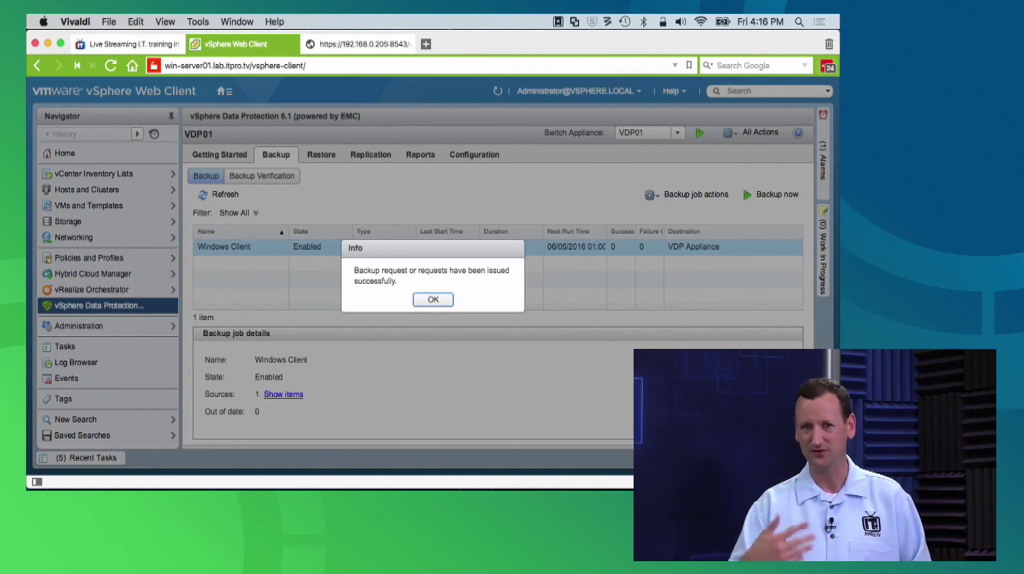
pyautogui.click(440, 300)
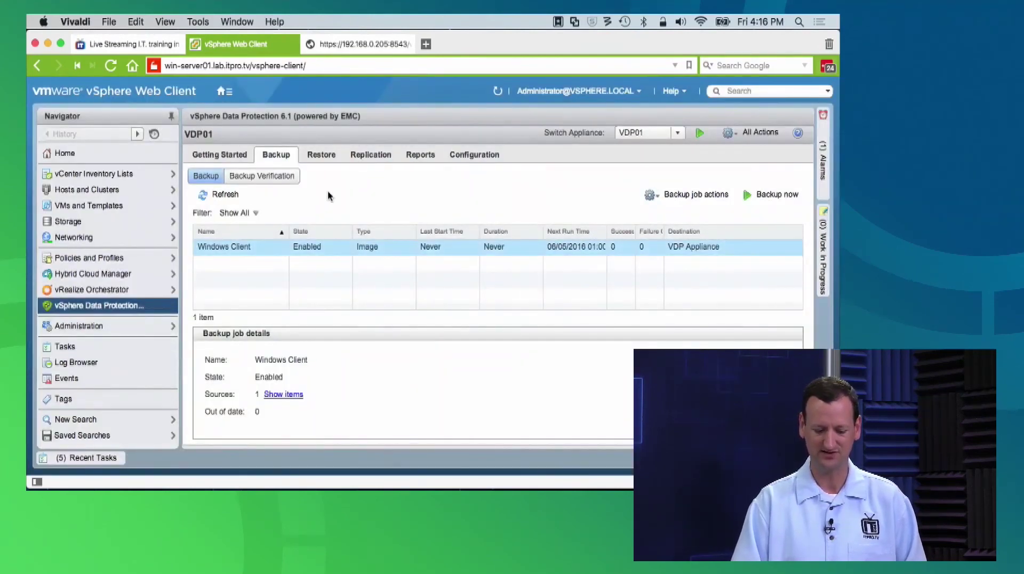
pyautogui.click(226, 198)
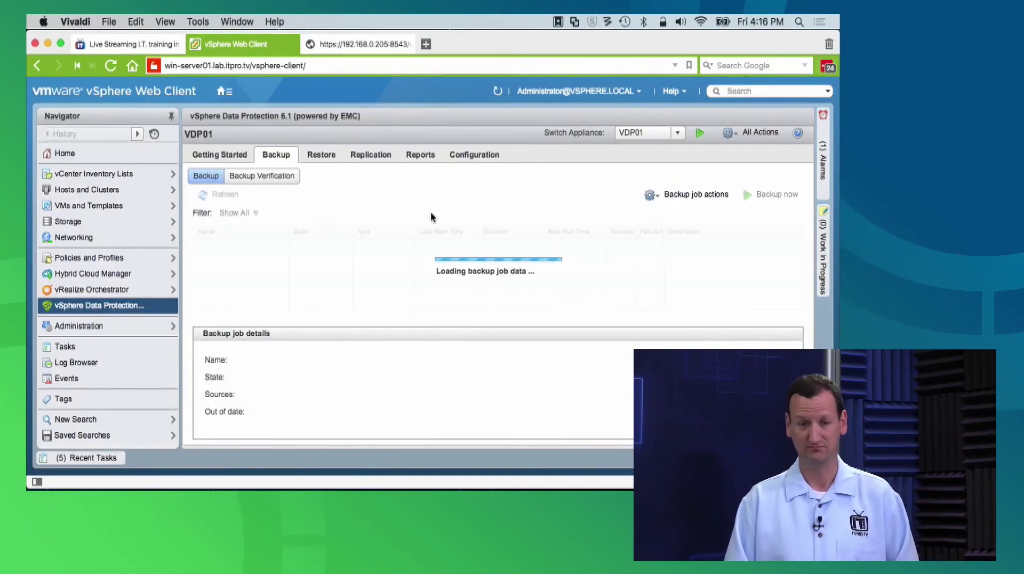